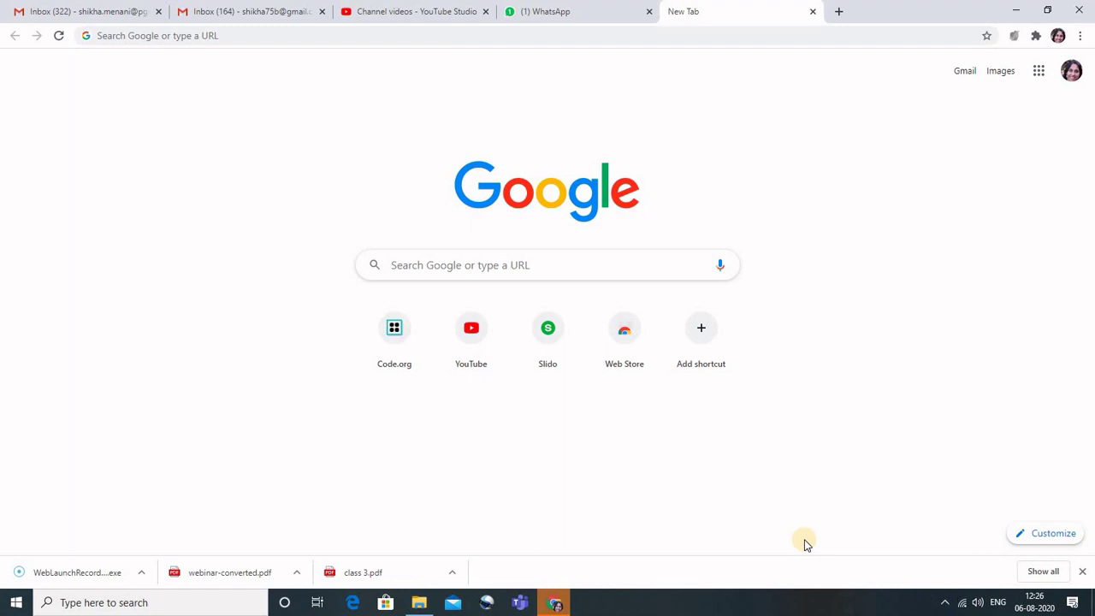
Search Google for screencastomatic and open the Screencast-O-Matic website from the results
click(217, 32)
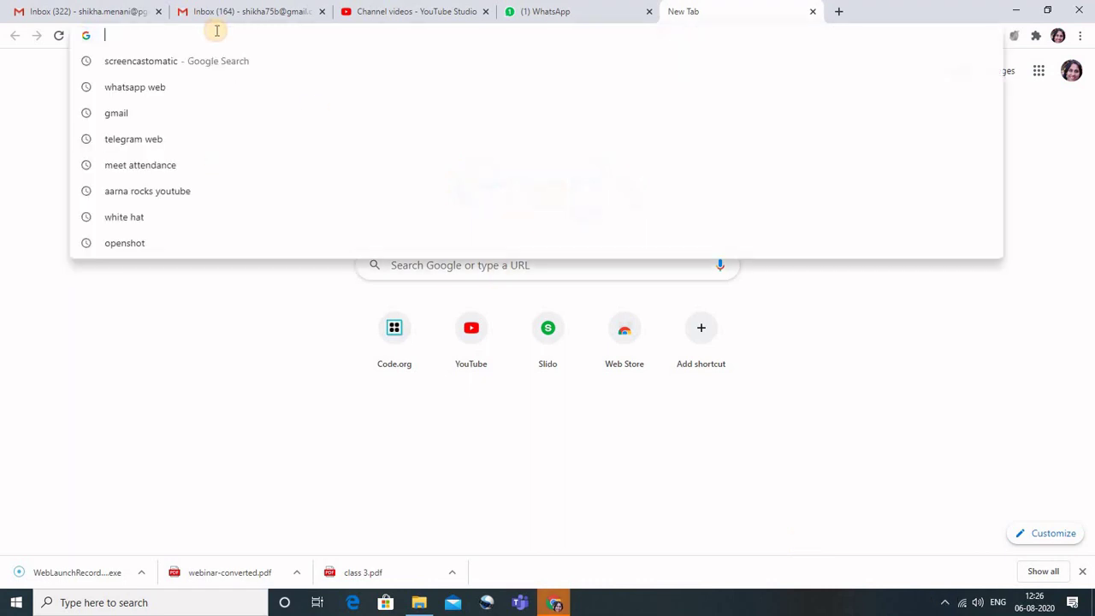
click(164, 61)
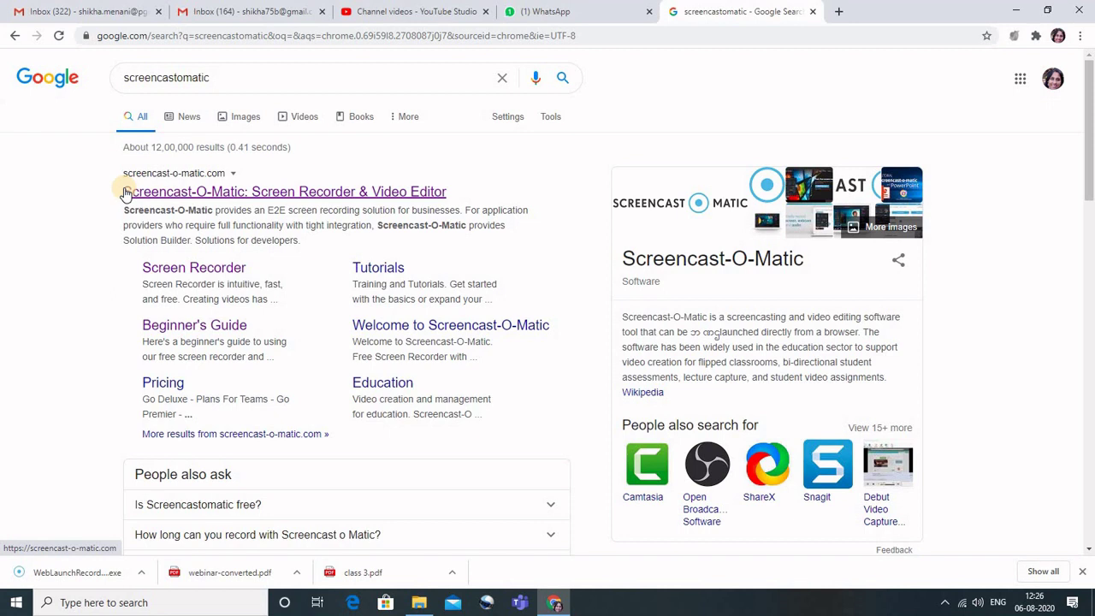
click(213, 193)
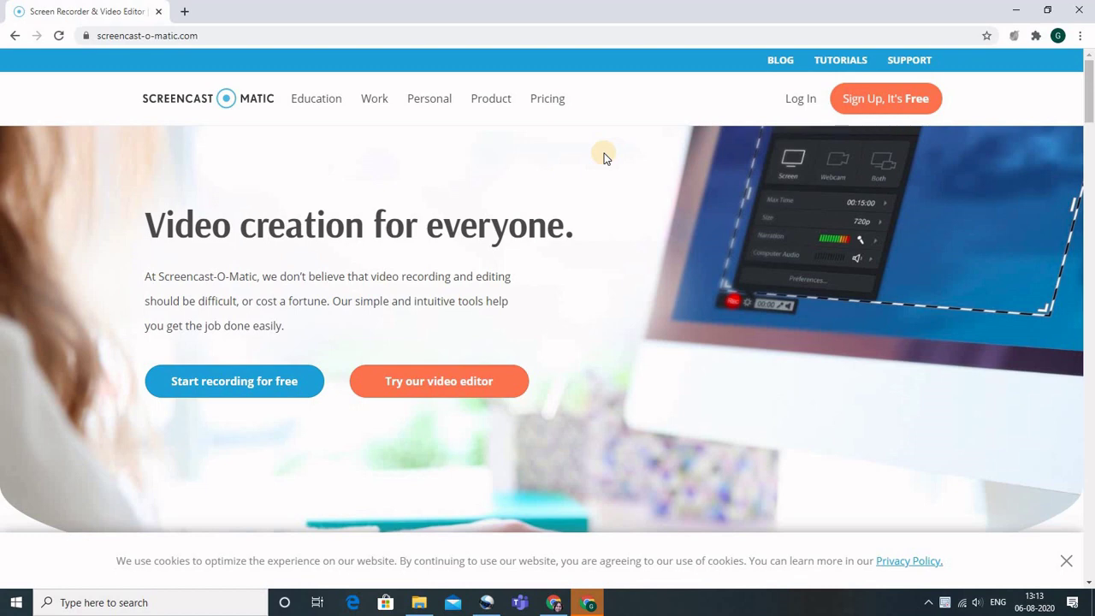
Open the free sign-up page and place the cursor in the email field
click(870, 102)
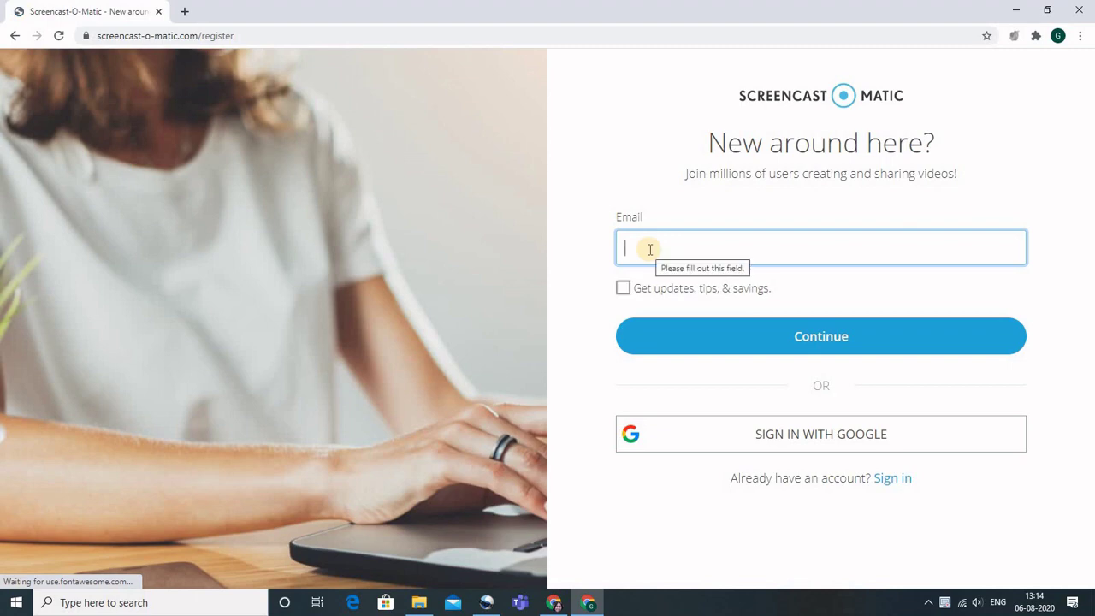
click(733, 249)
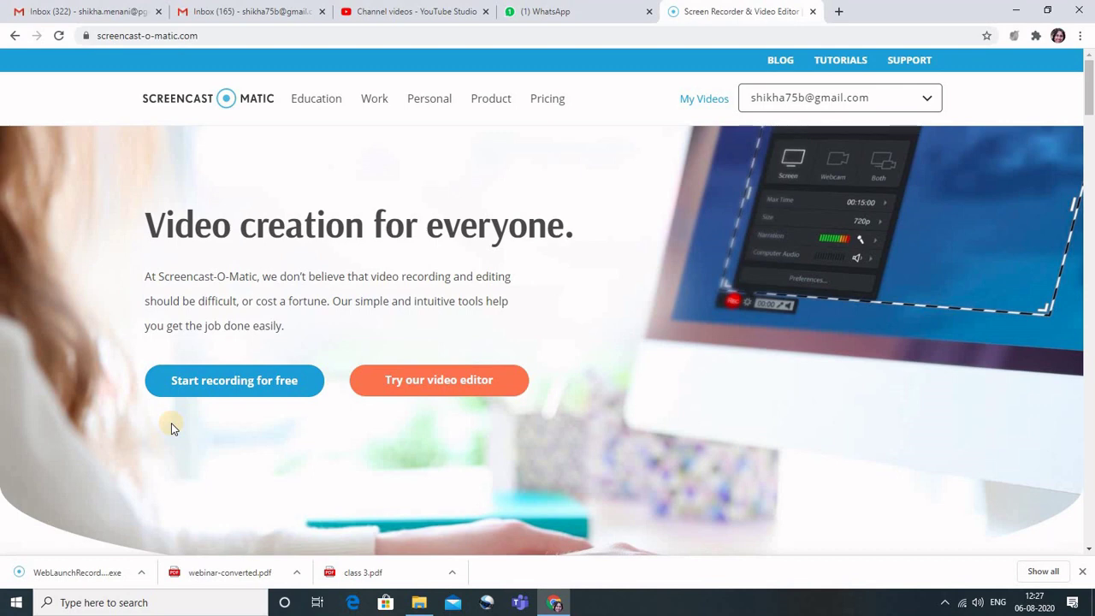
Launch the free screen recorder by downloading WebLaunchRecorder.exe and running the downloaded file
click(249, 386)
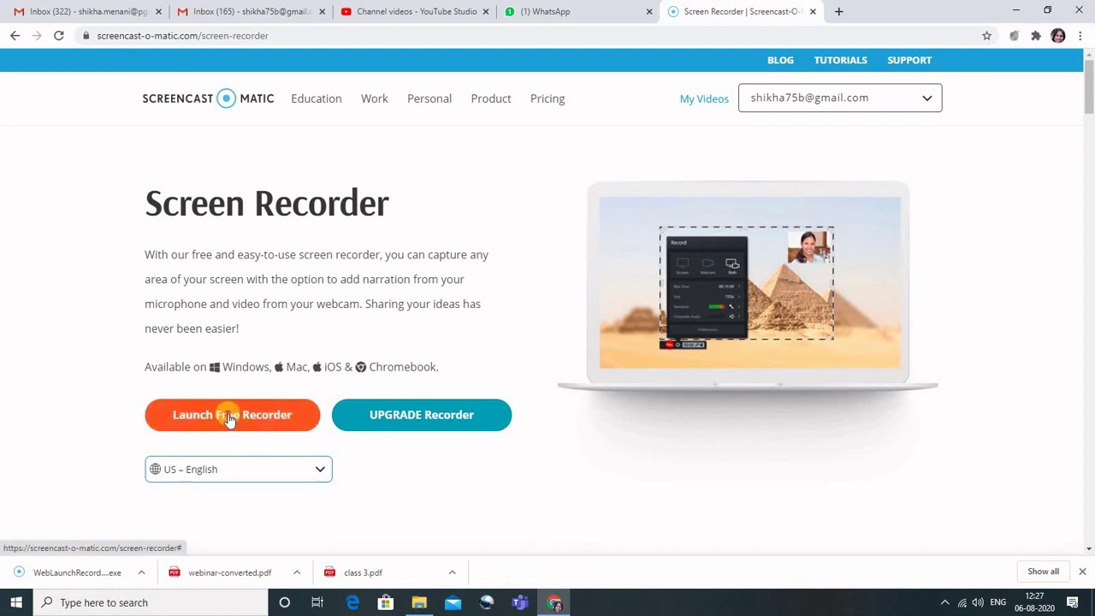
click(229, 420)
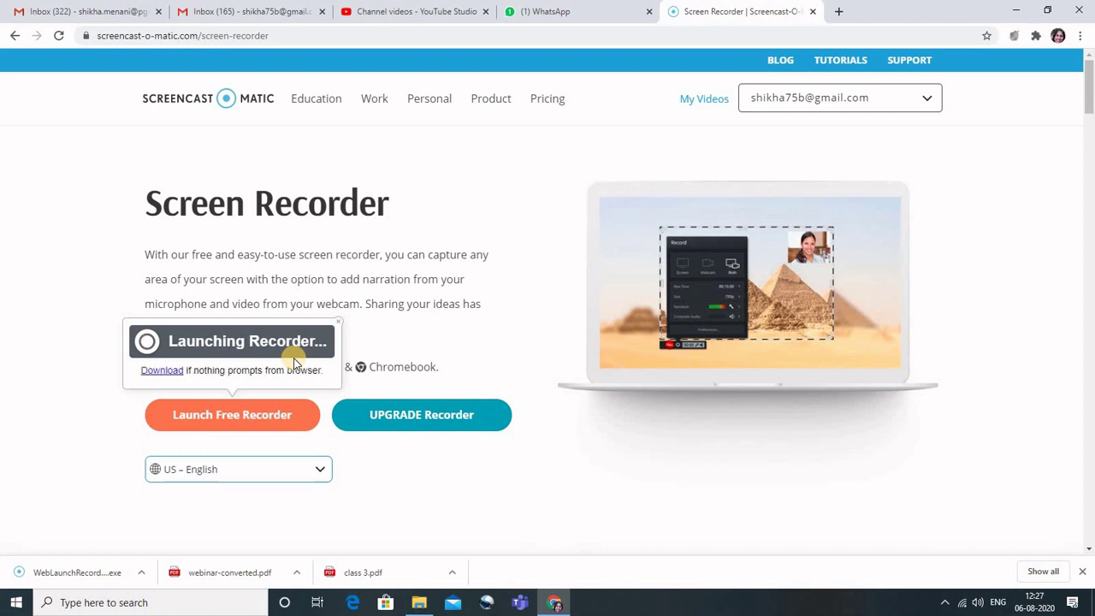
click(162, 371)
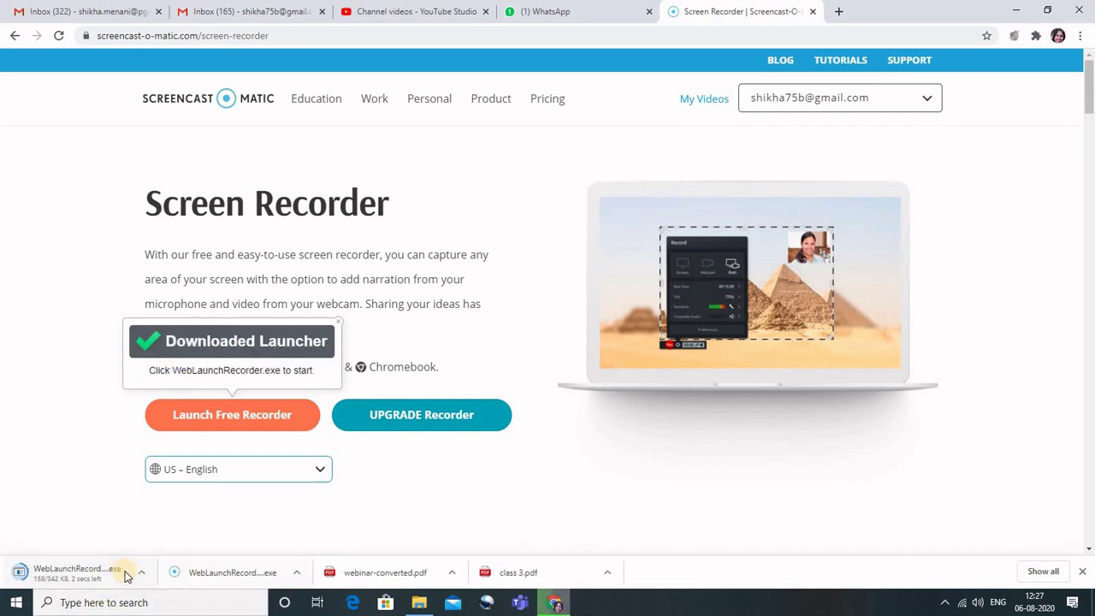
click(17, 569)
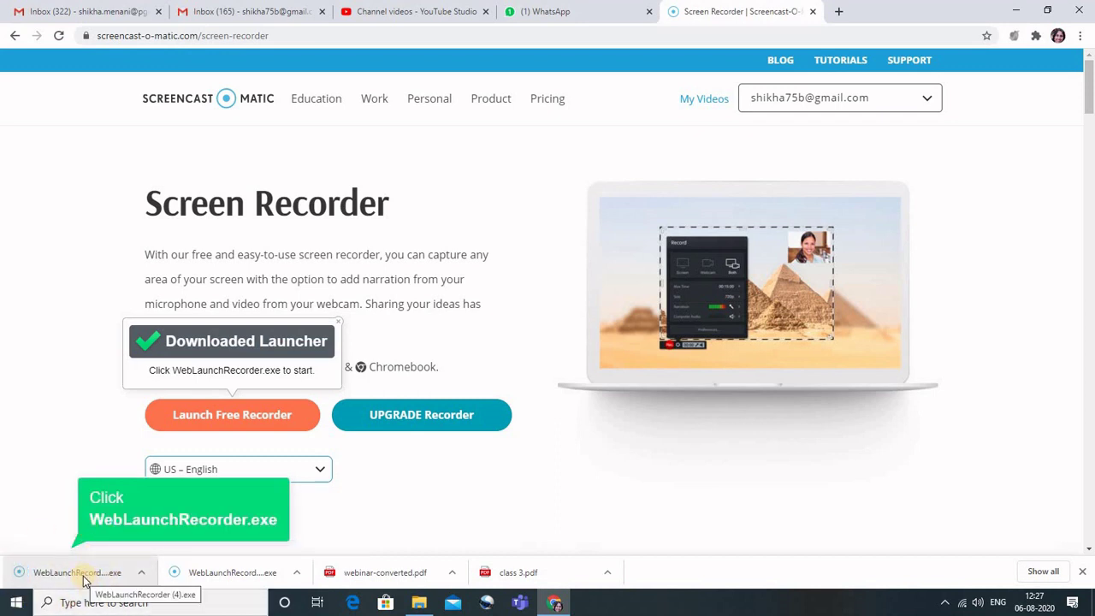
click(78, 575)
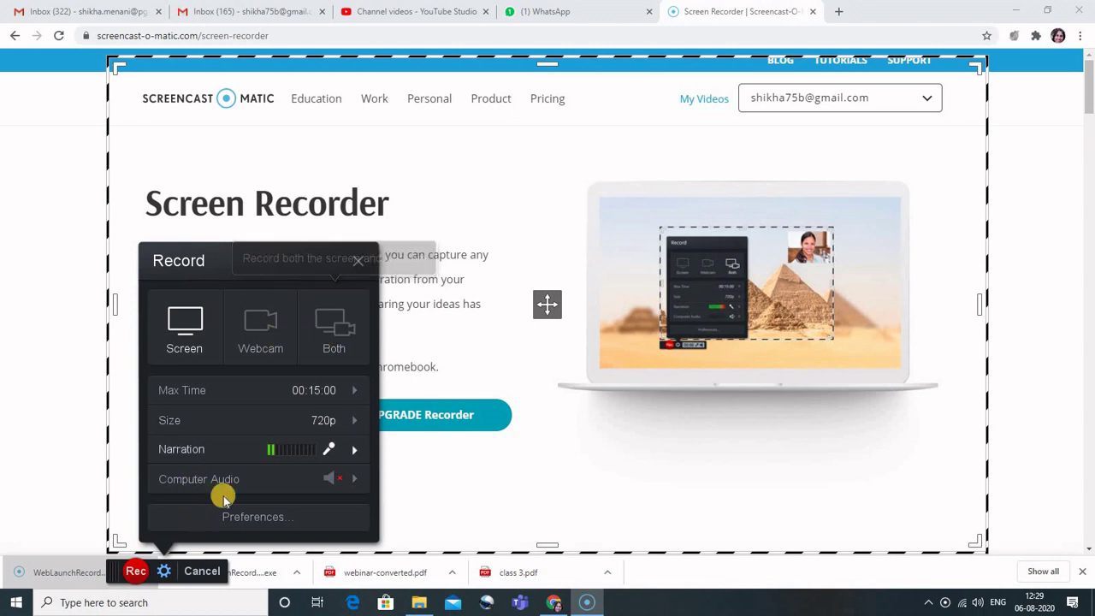
Review the recorder's computer audio, narration, recording size and screen mode options
mouse_move(260, 479)
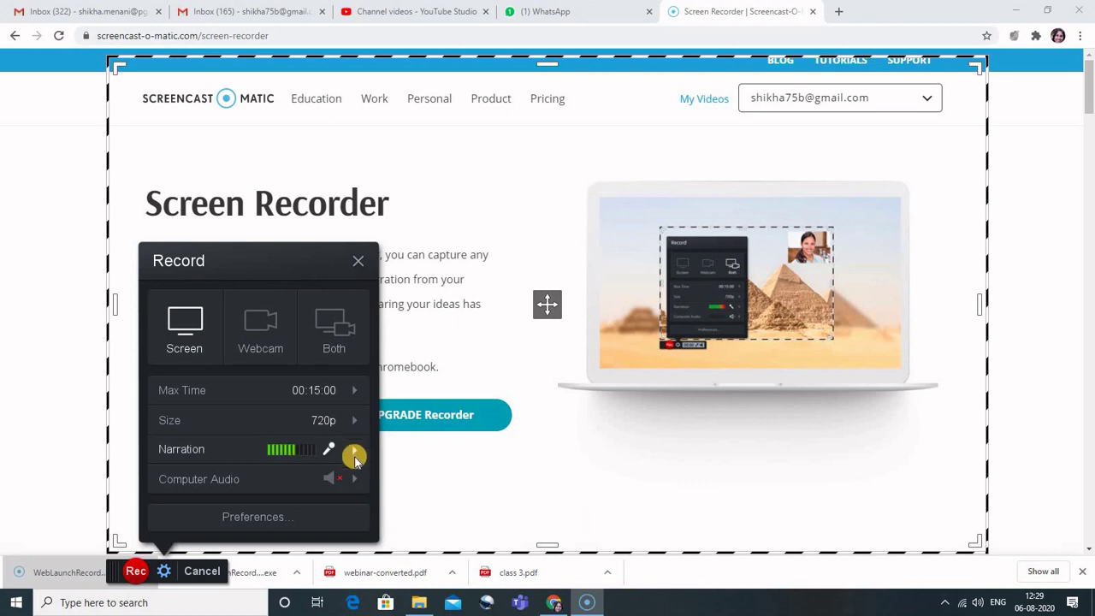
mouse_move(355, 460)
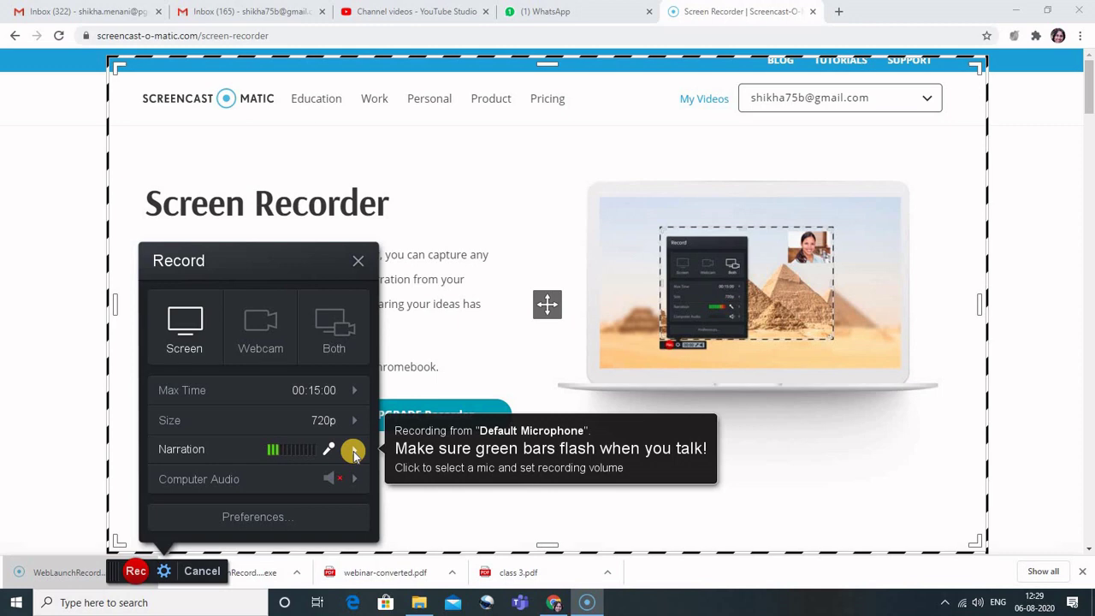
click(356, 419)
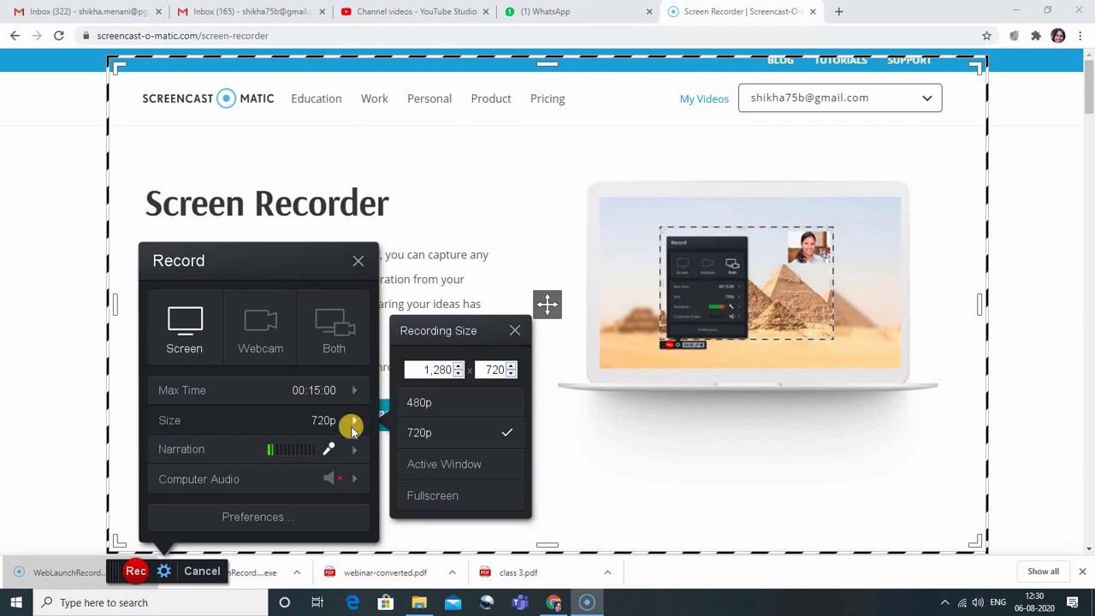
click(353, 422)
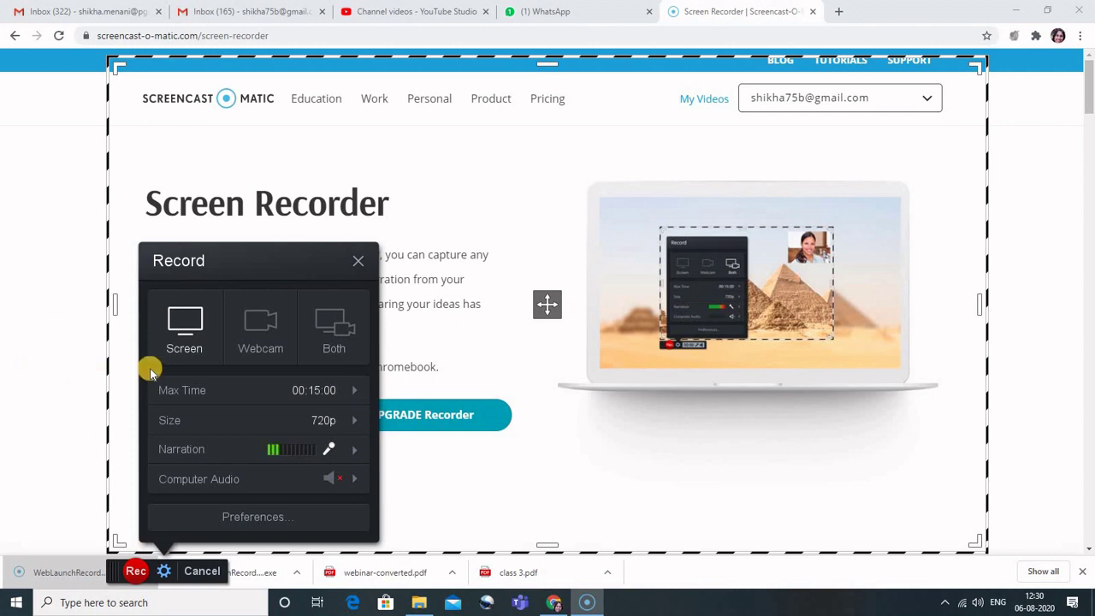
mouse_move(150, 372)
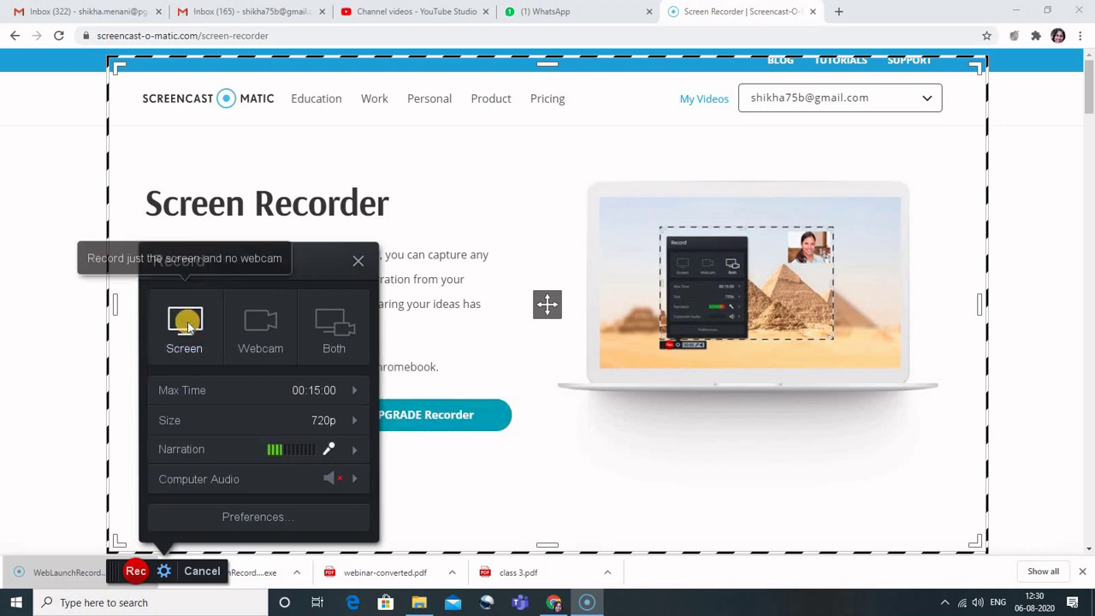
Record about 32 seconds of the screen, moving the capture frame upward and pausing and resuming once, and leave the recording paused
click(134, 573)
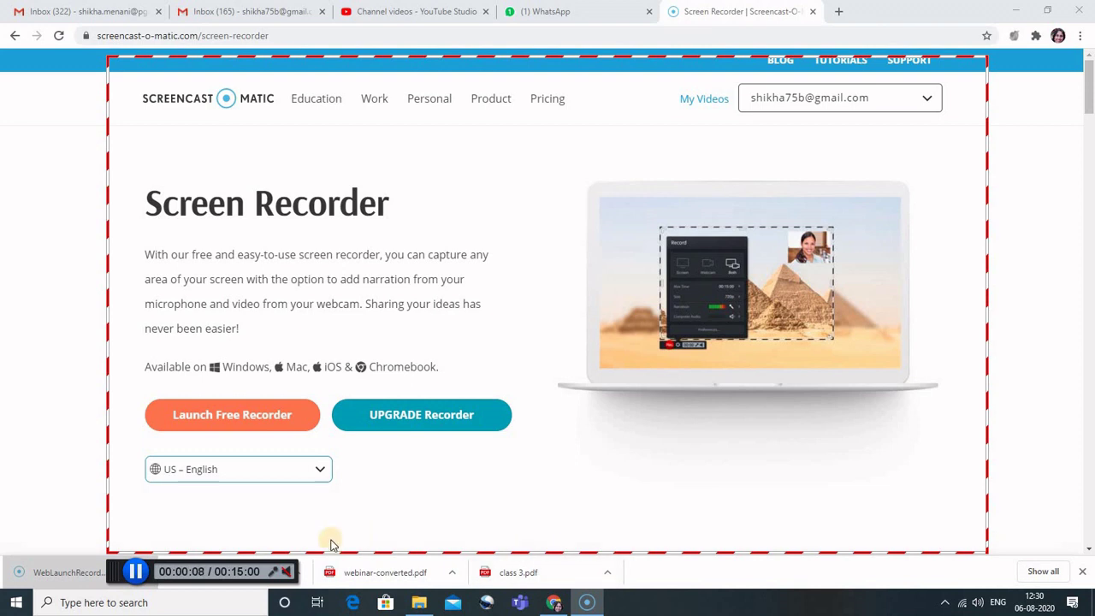
drag(274, 552, 282, 473)
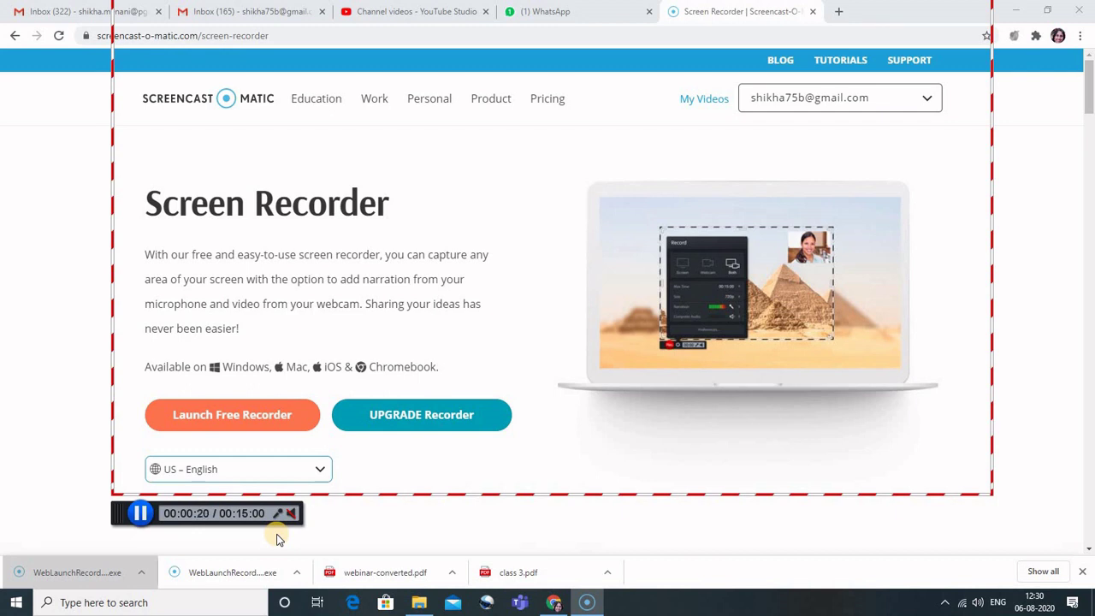
click(139, 511)
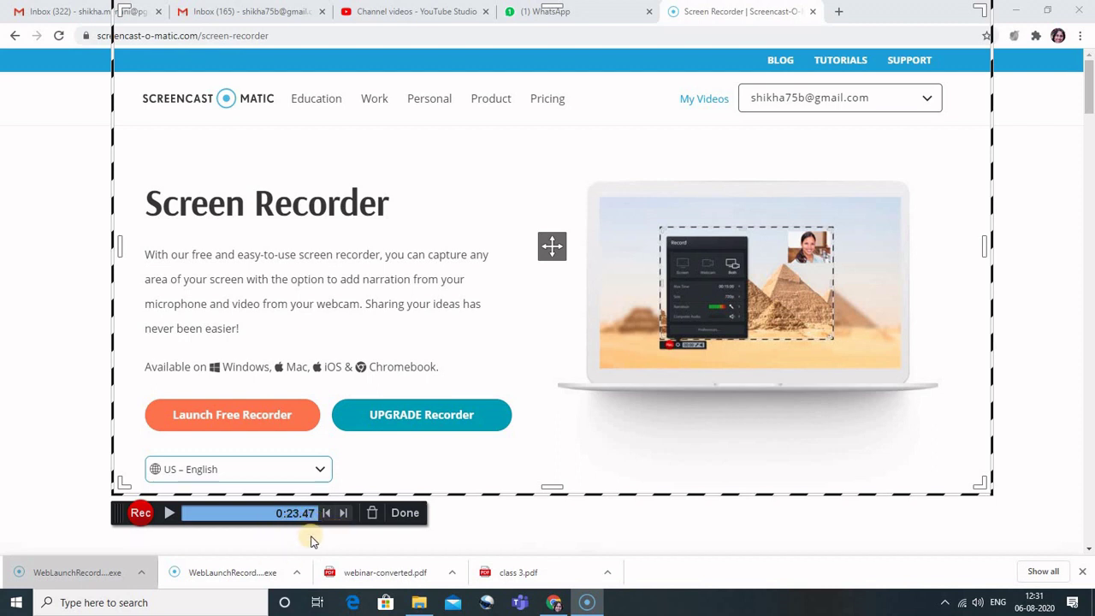
click(140, 514)
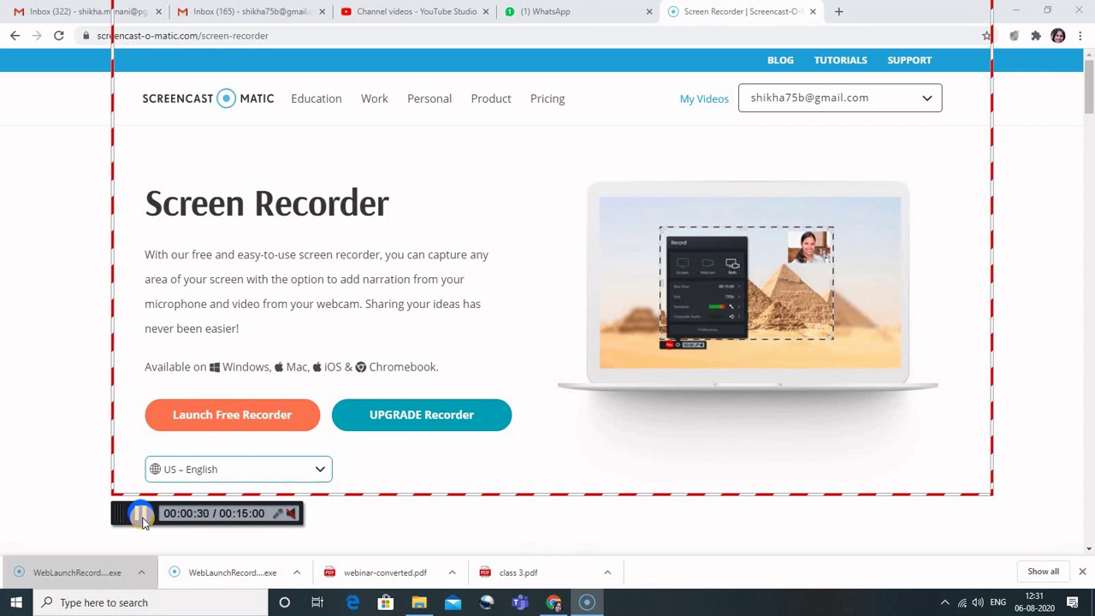
click(141, 515)
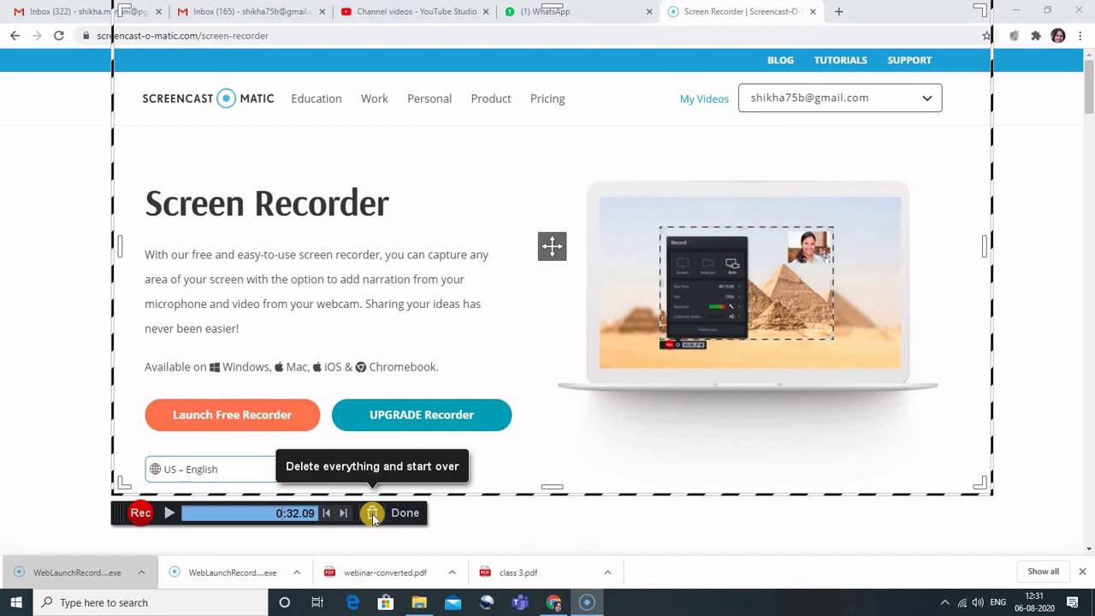
Finish the recording and choose Save / Upload for it
click(407, 515)
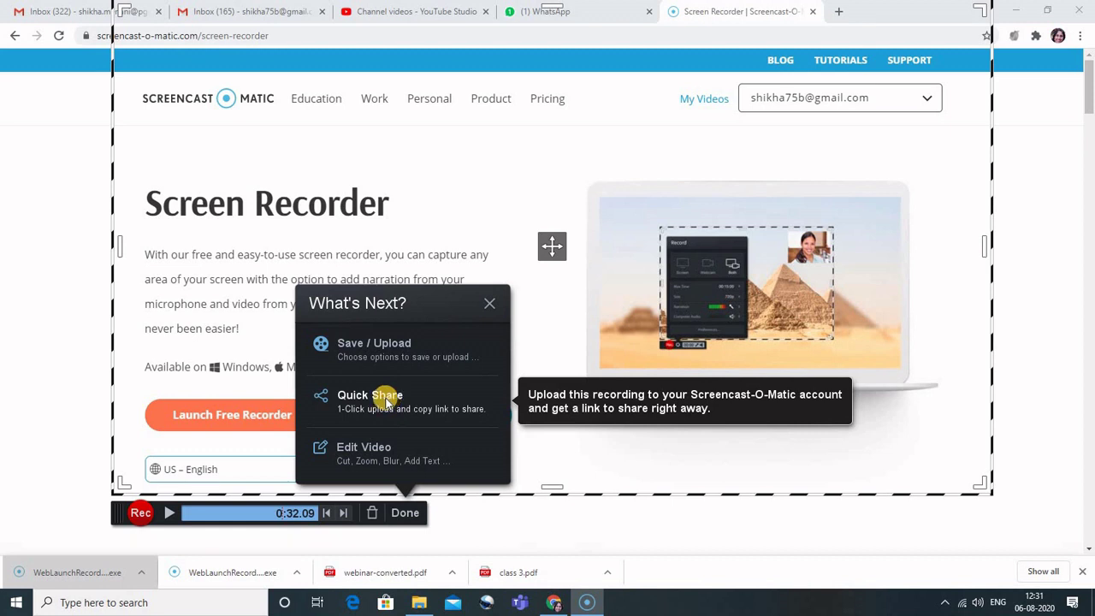
click(383, 348)
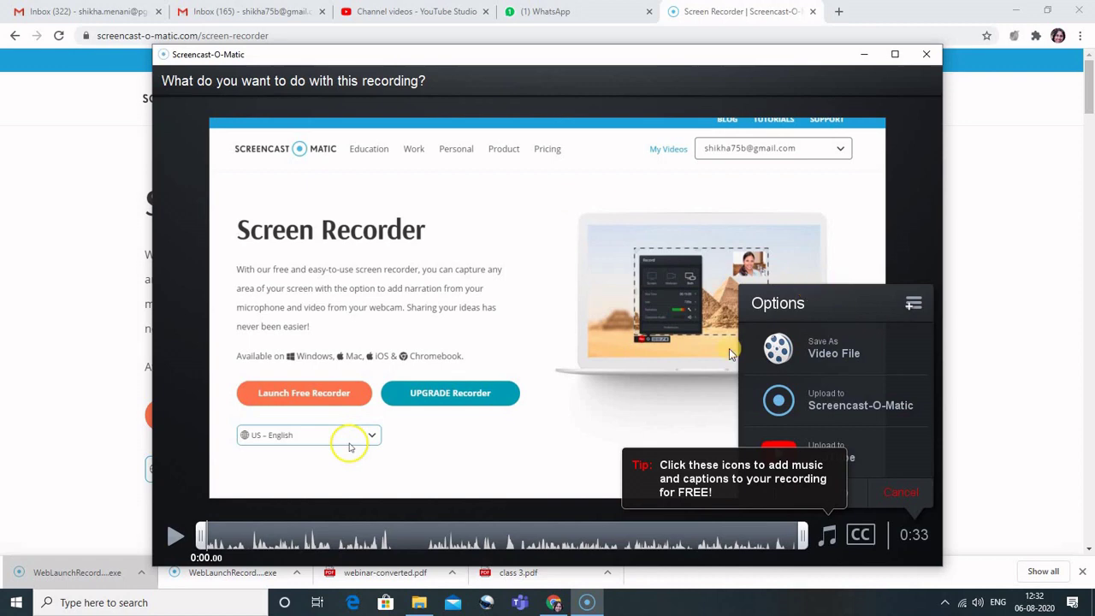
Review the publish options for saving as a video file and the YouTube upload option, without publishing
click(839, 342)
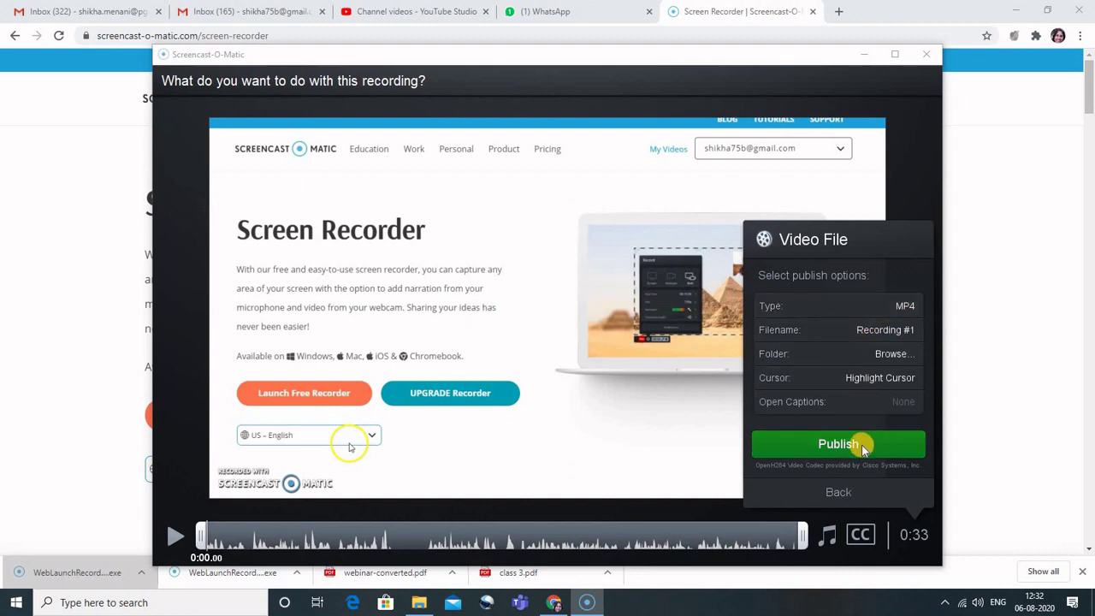
click(838, 495)
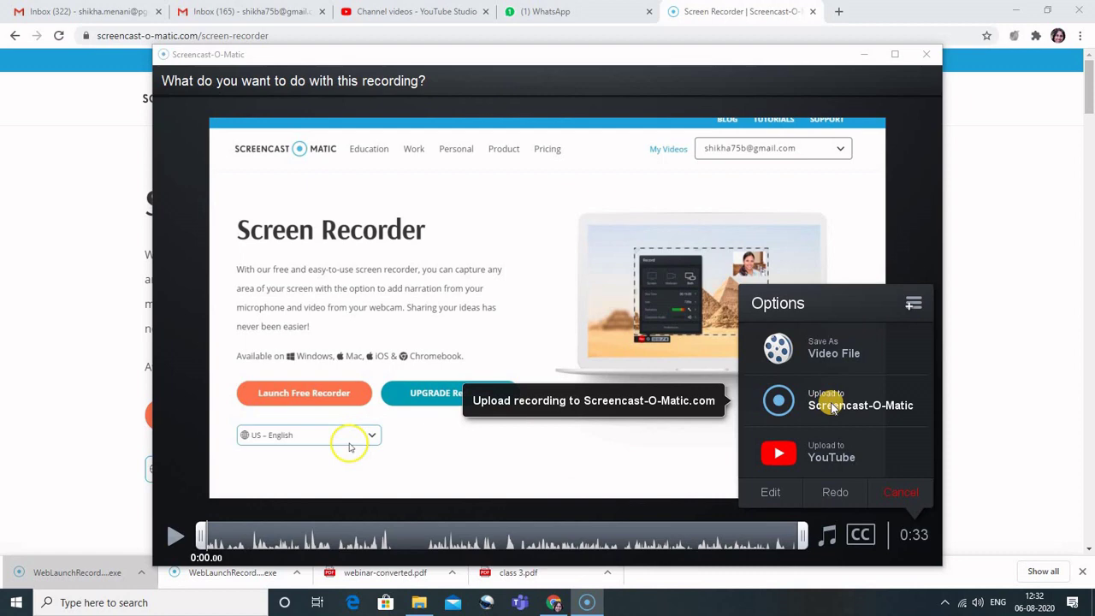
click(834, 456)
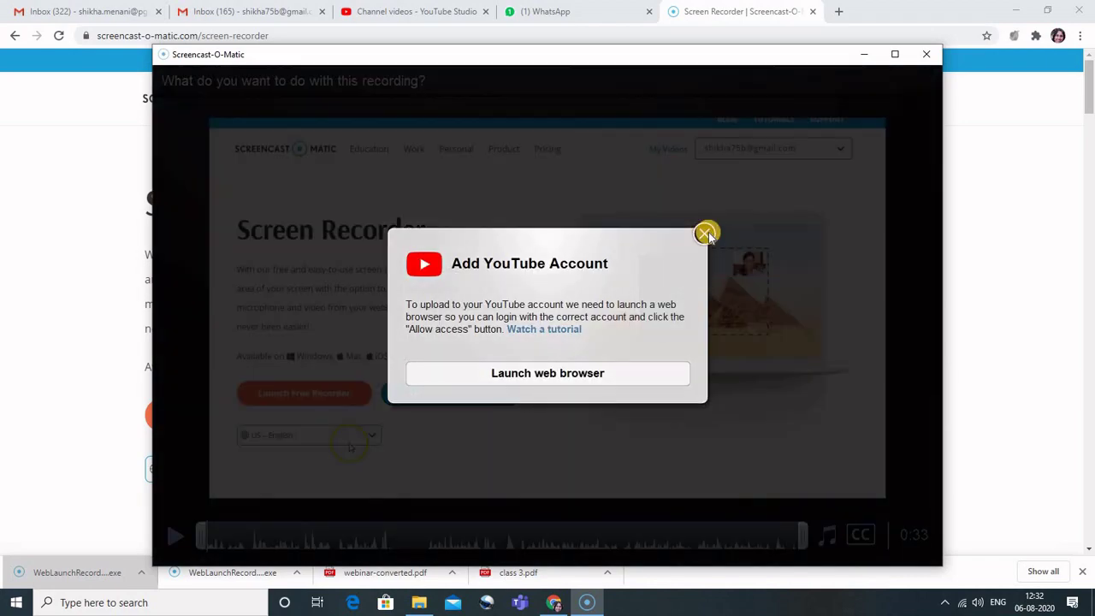
click(706, 233)
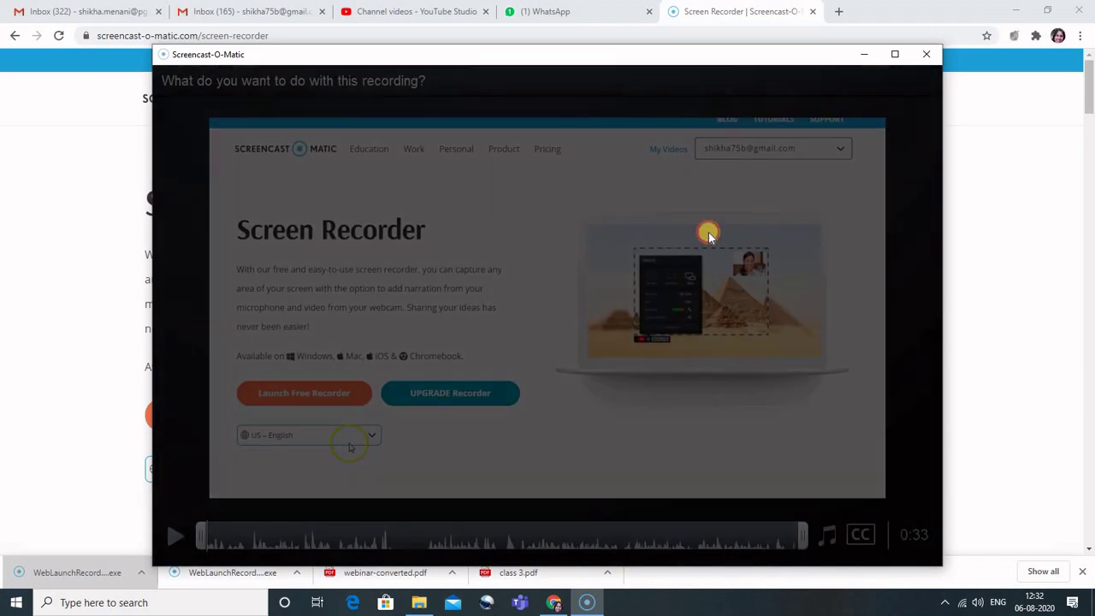
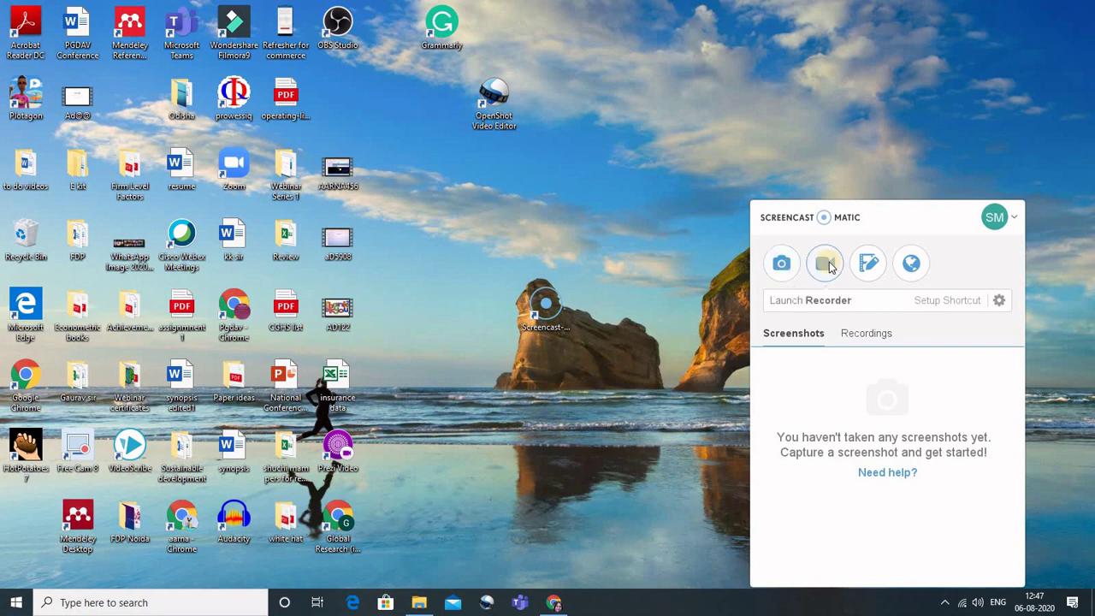
Launch the recorder from the desktop Screencast-O-Matic app, try the Screen and Webcam modes, and set the recording mode to Both
click(826, 264)
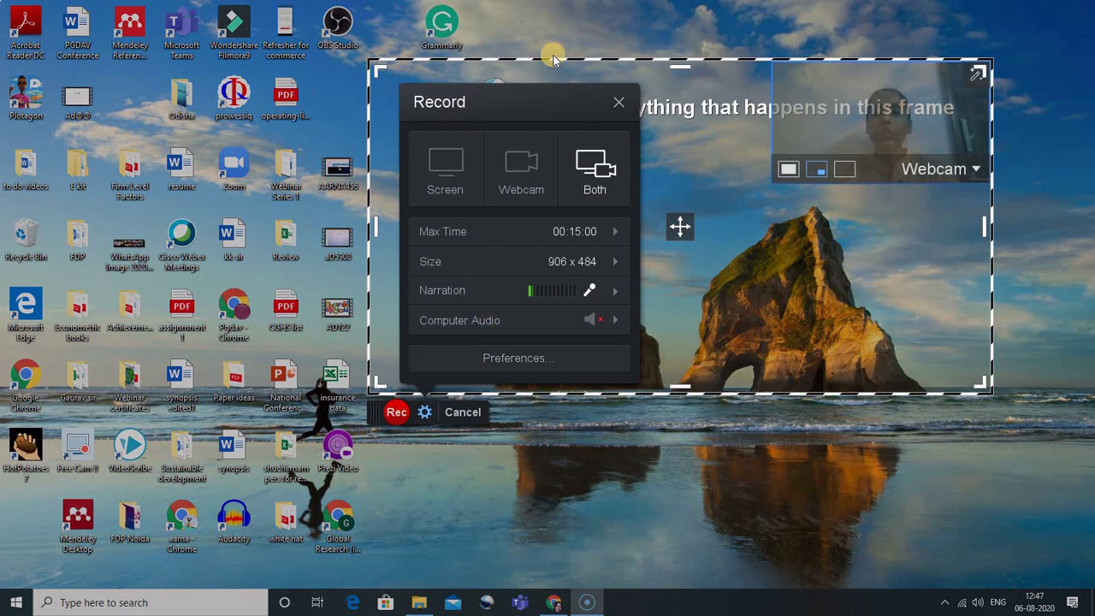
click(445, 172)
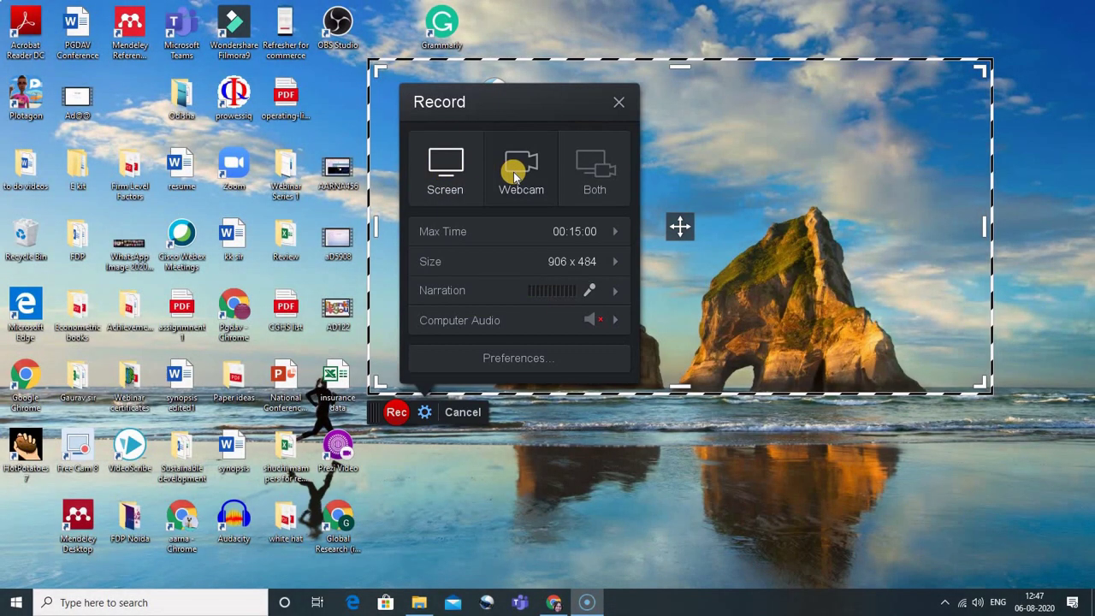
click(515, 174)
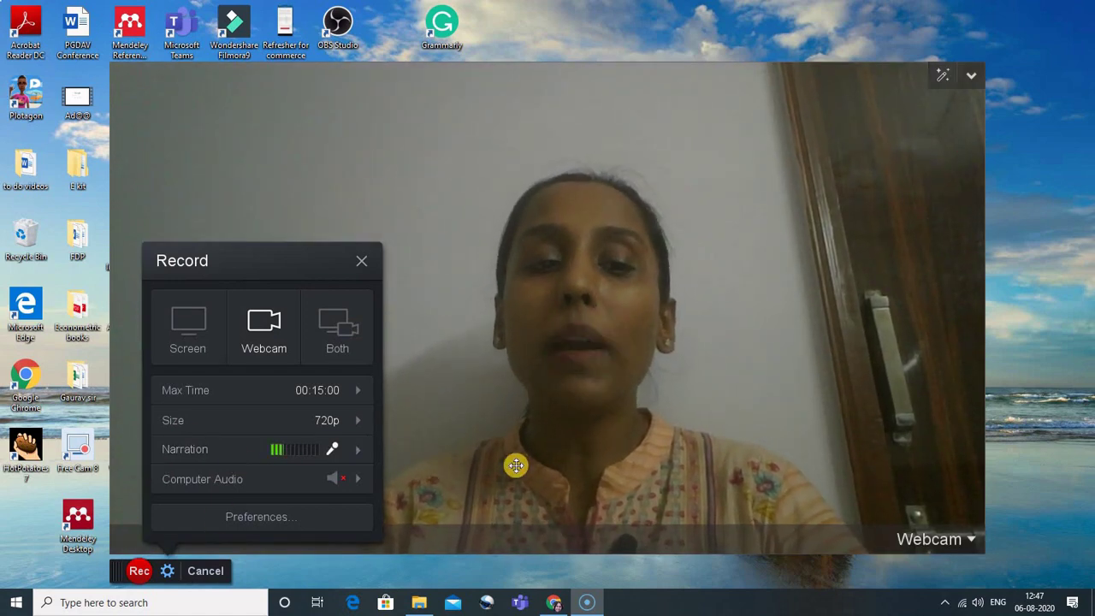
click(349, 334)
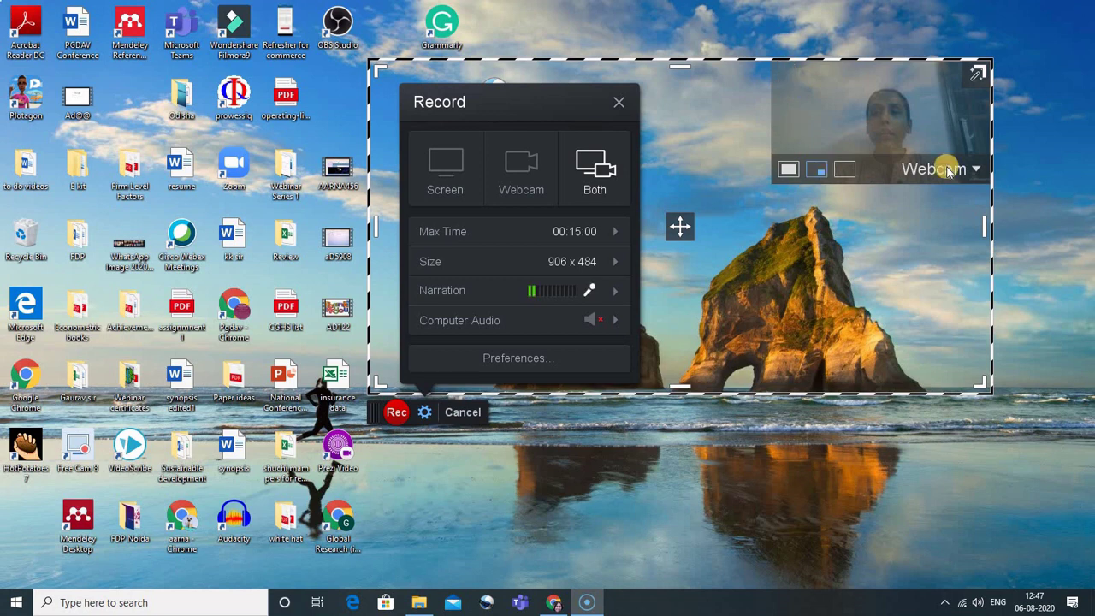
drag(864, 124, 887, 120)
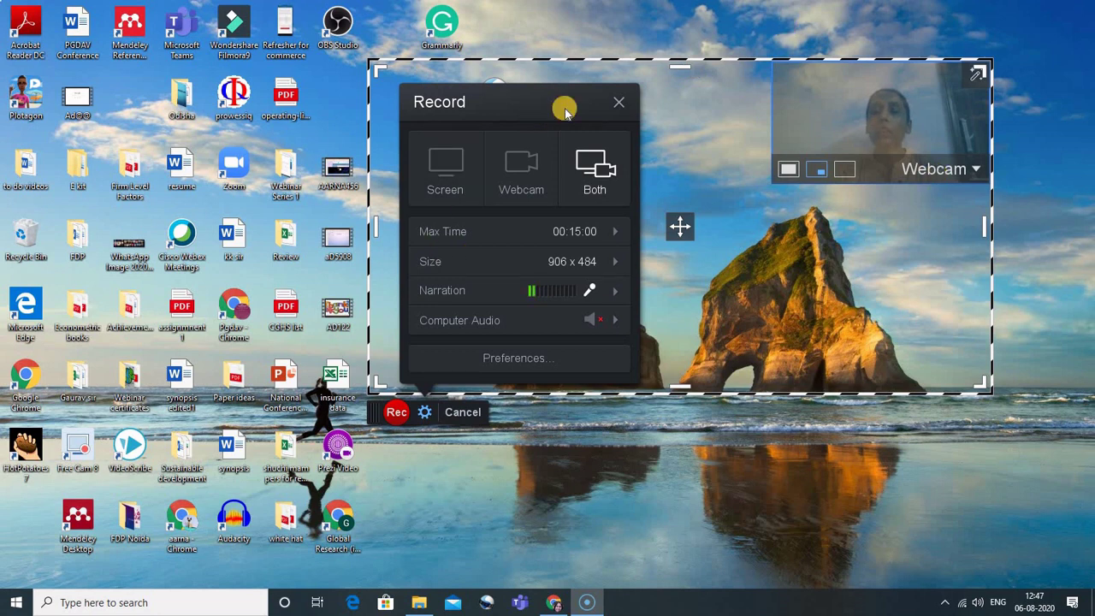
Start recording the screen and webcam together, switch to Chrome and search Google for "screencastomatic"
click(398, 418)
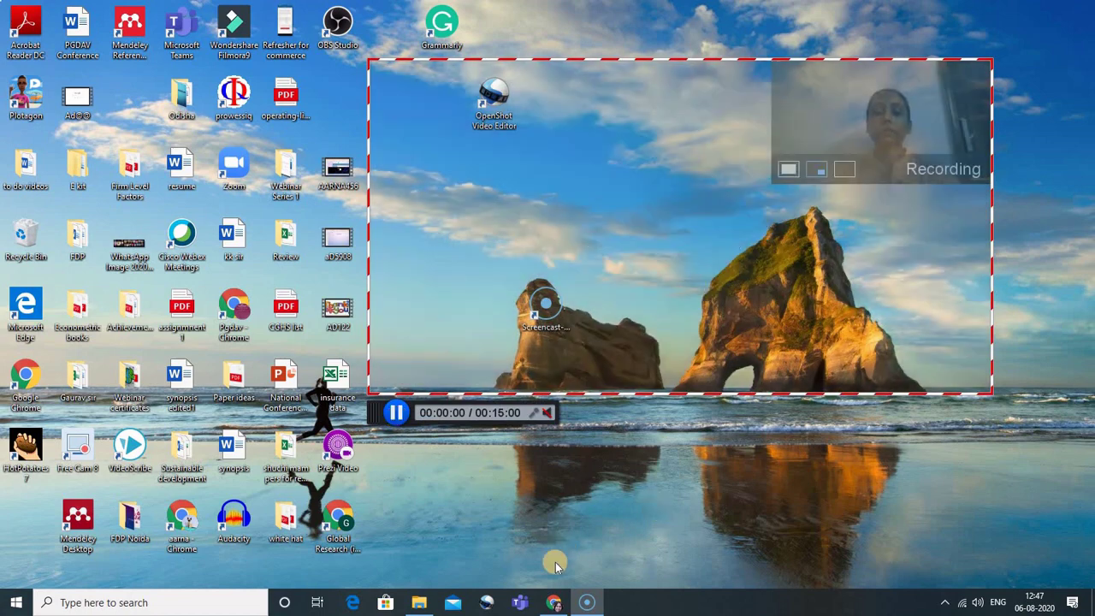
click(554, 602)
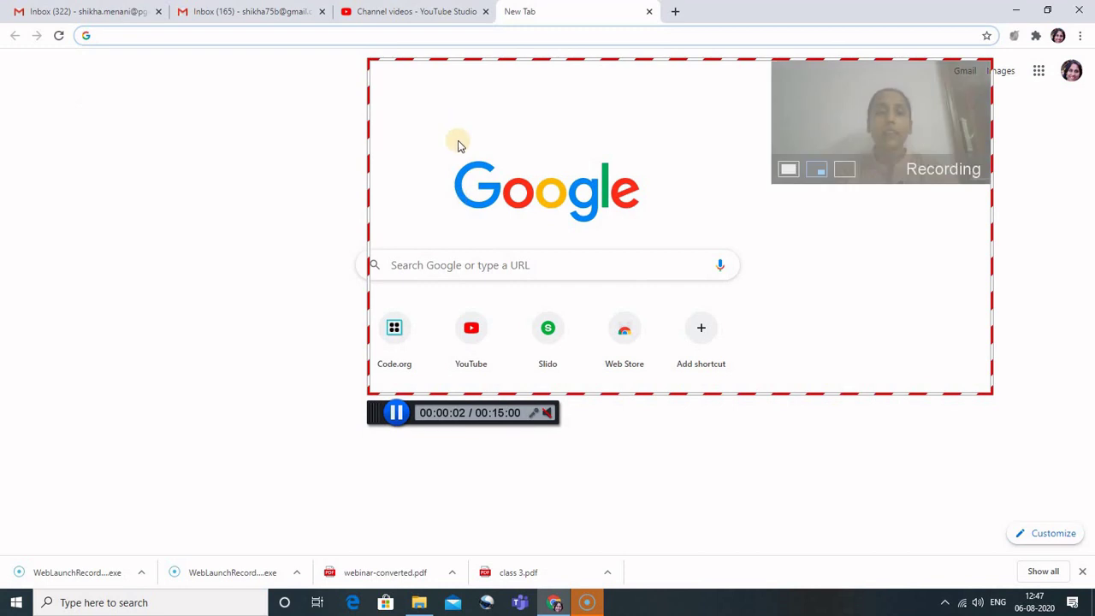
click(436, 262)
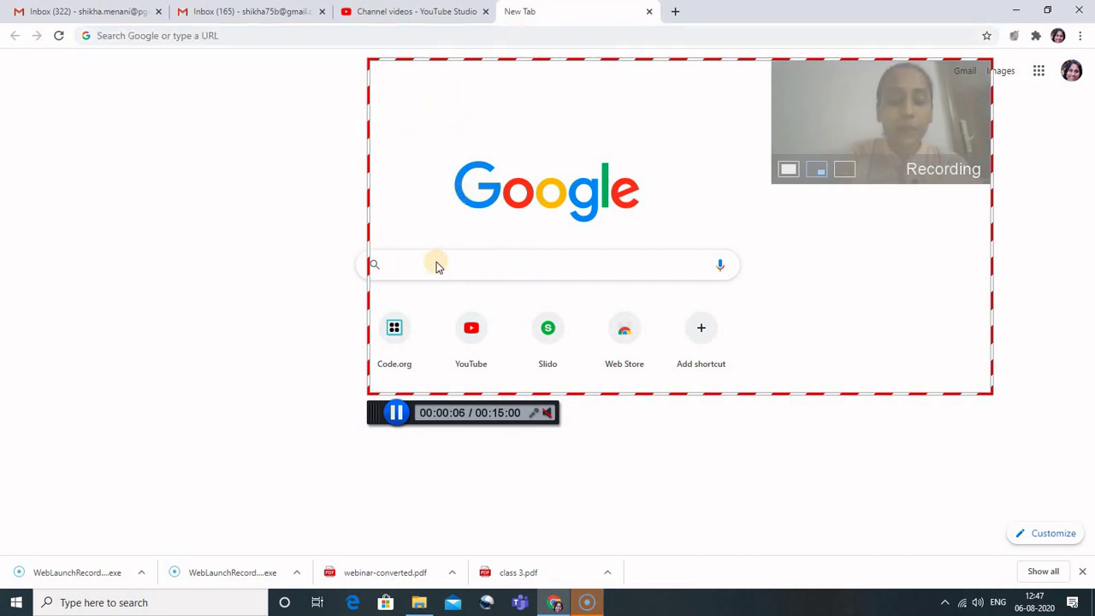
text(screencastomatic)
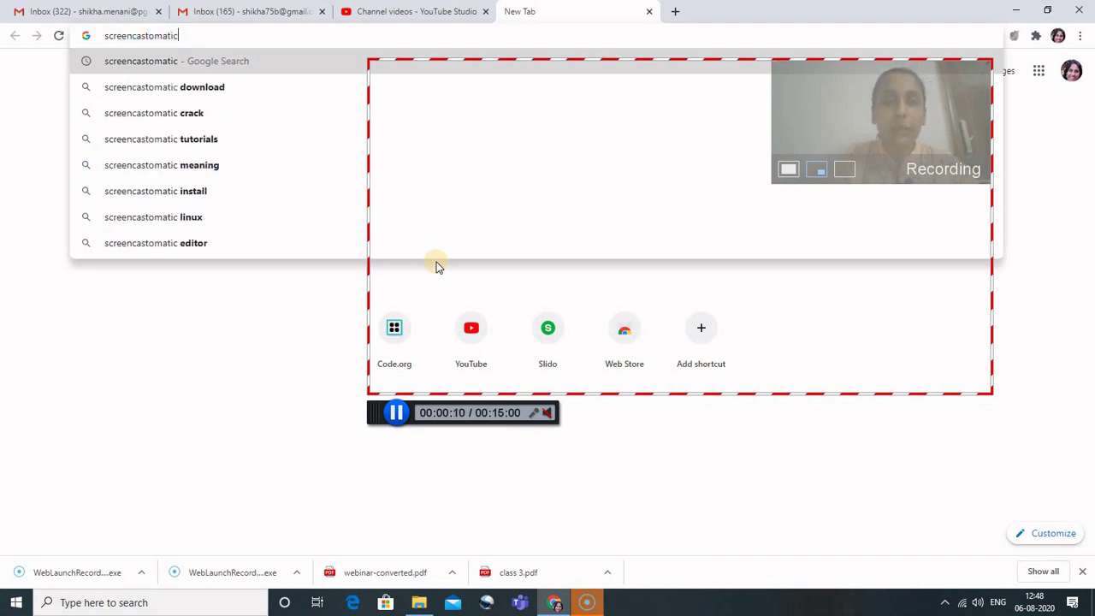
key(Return)
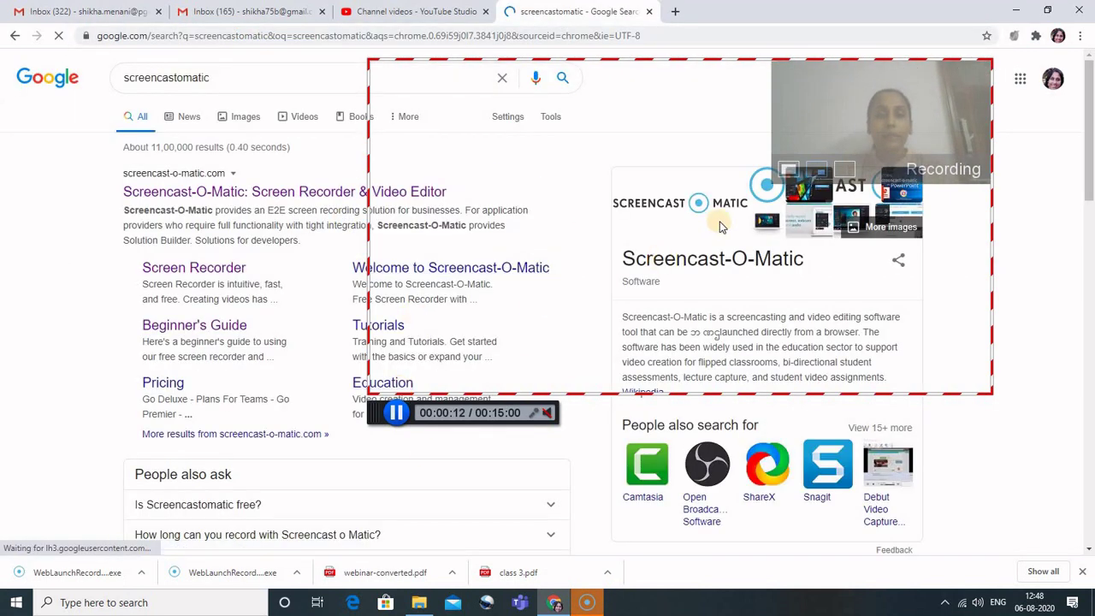
Move the capture frame left over the search results while recording and pause the recording at about 27 seconds
double_click(402, 64)
drag(368, 59, 97, 60)
key(alt+p)
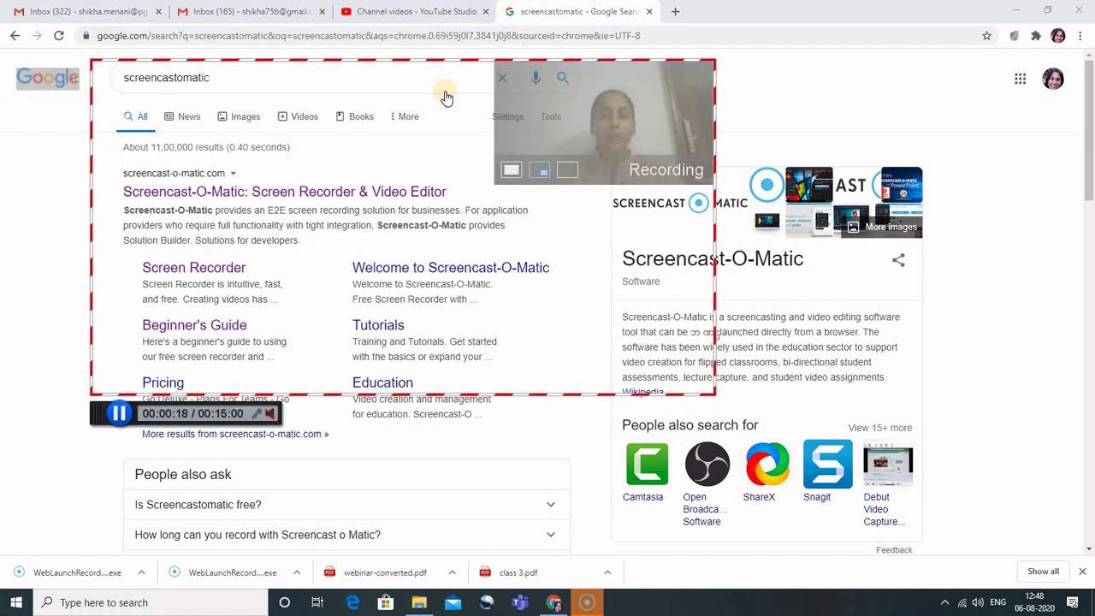
click(22, 248)
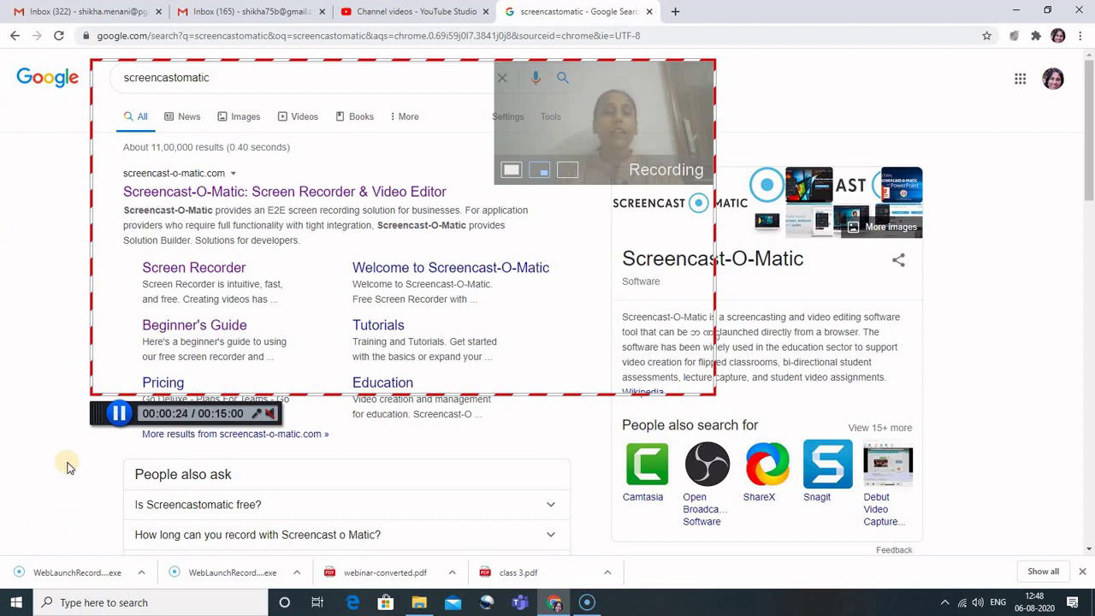
click(118, 414)
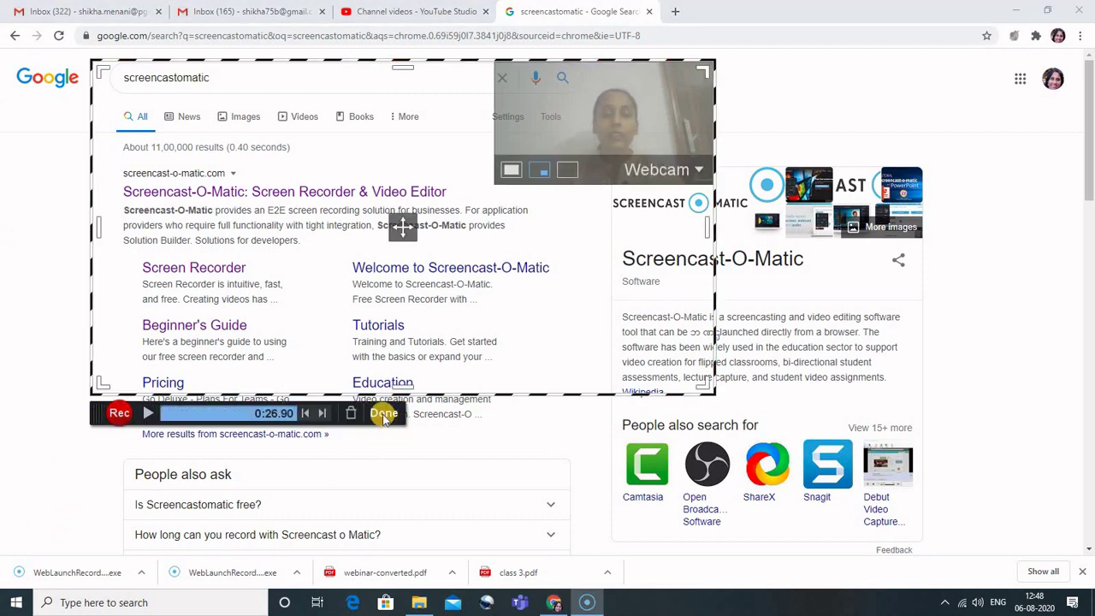
Finish the recording, choose Save / Upload and select Screencast-O-Matic as the upload destination
click(384, 414)
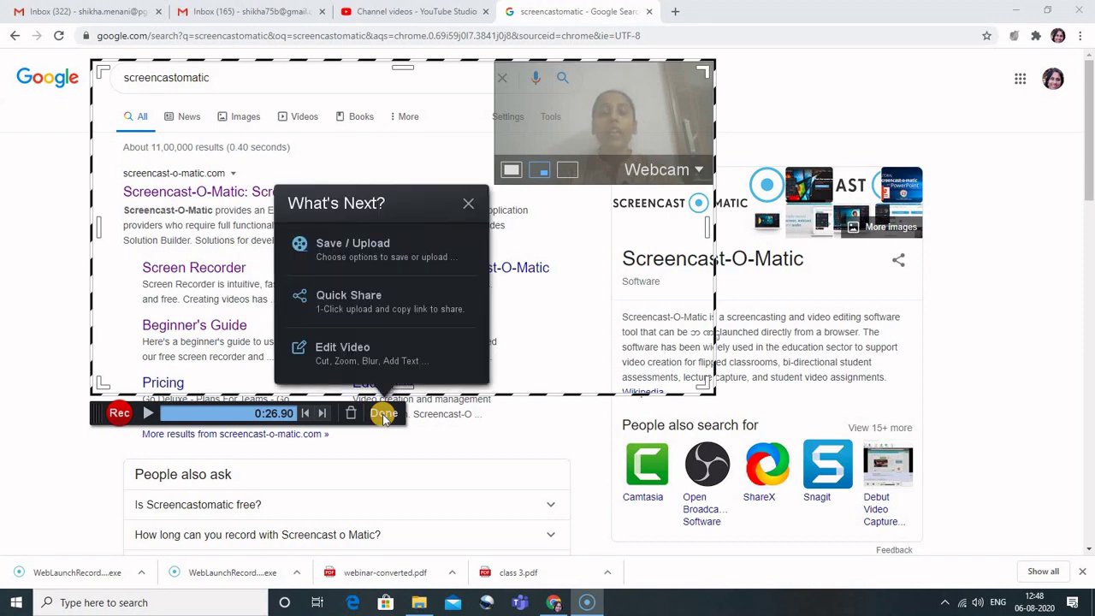
click(359, 246)
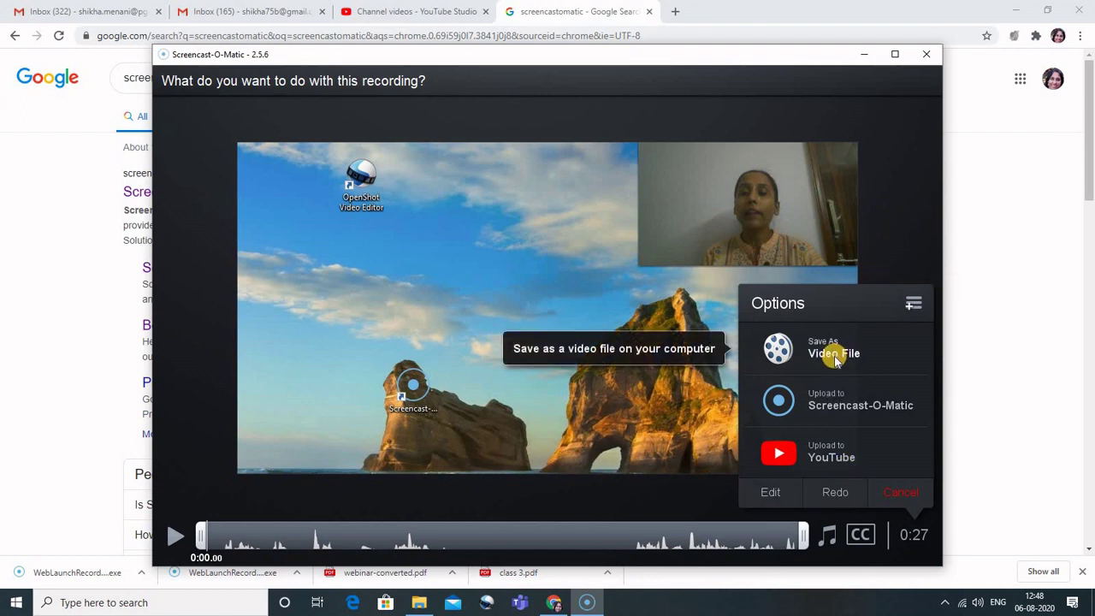
click(836, 408)
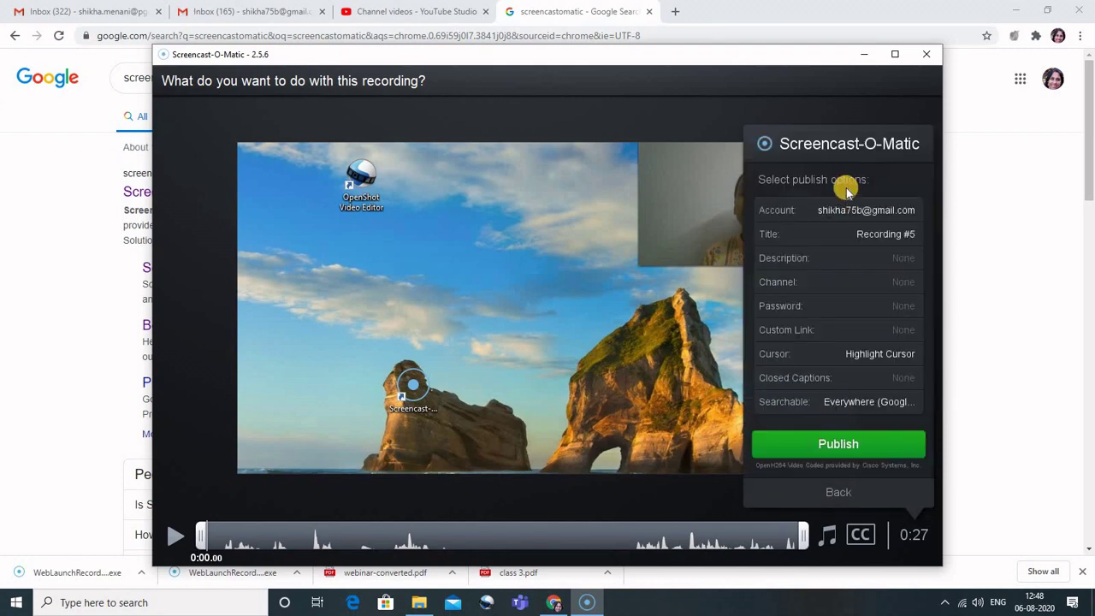
Title the recording "Trial" and publish it to Screencast-O-Matic
click(876, 235)
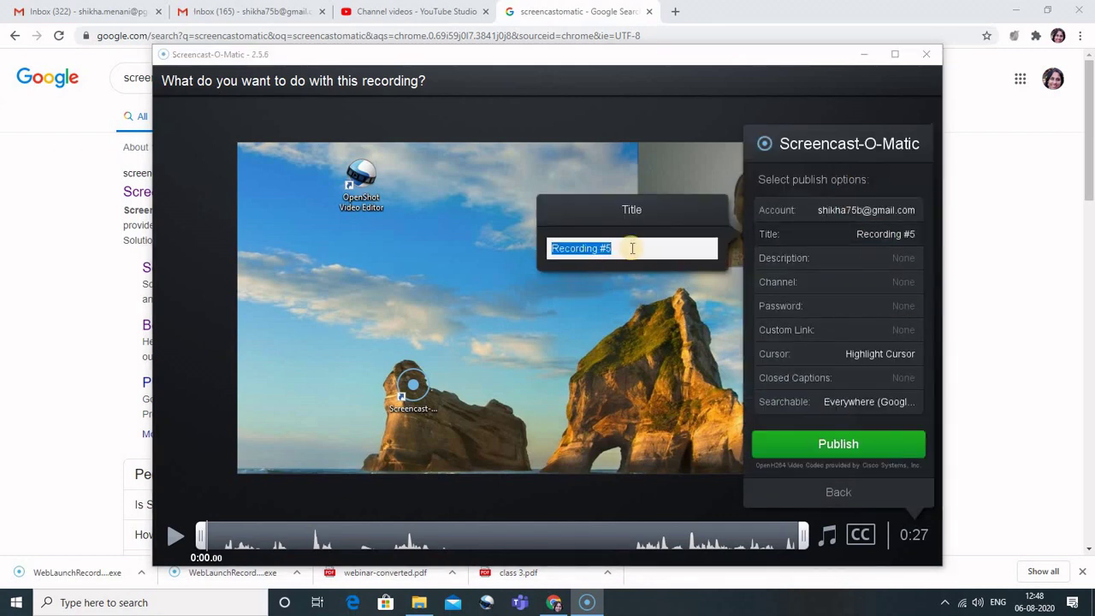
key(BackSpace)
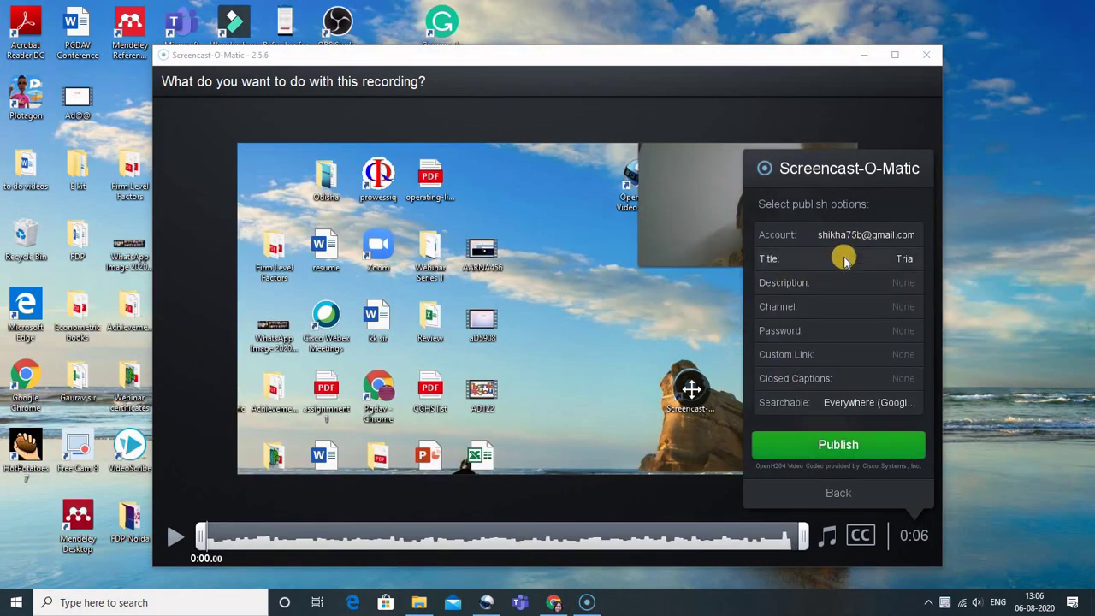
click(836, 446)
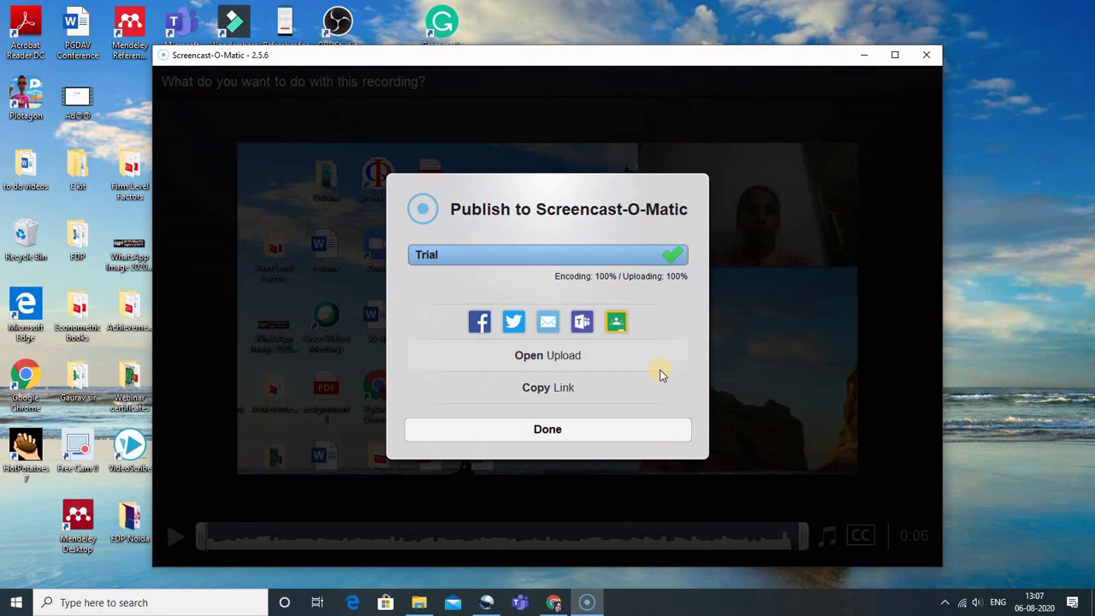
Share the published video to Google Classroom, choosing Demo Class and the Make an announcement action
click(617, 322)
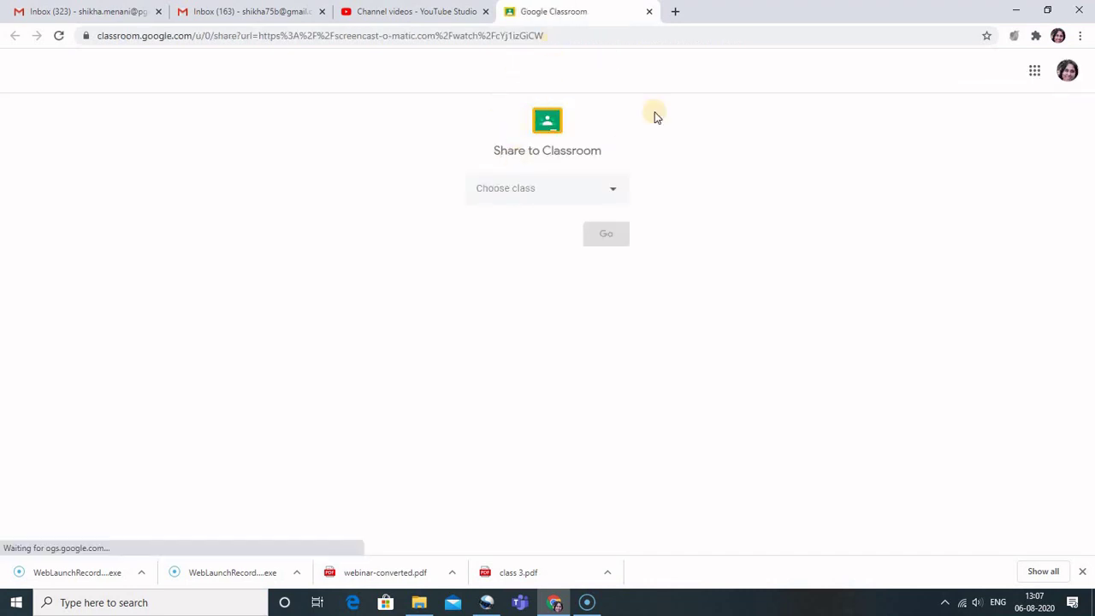
click(612, 194)
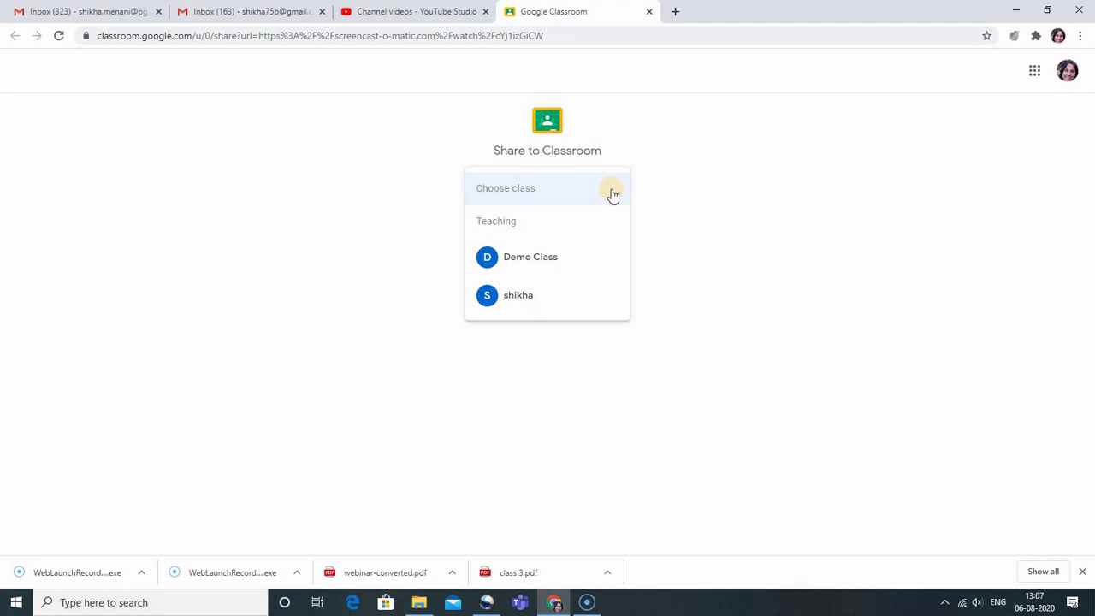
click(533, 257)
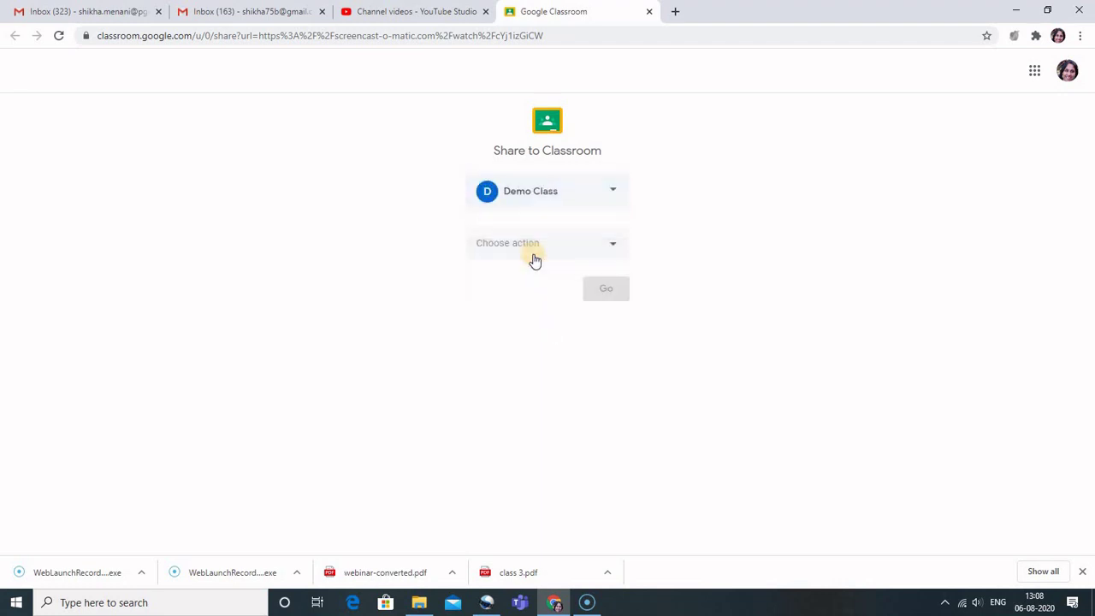
click(613, 246)
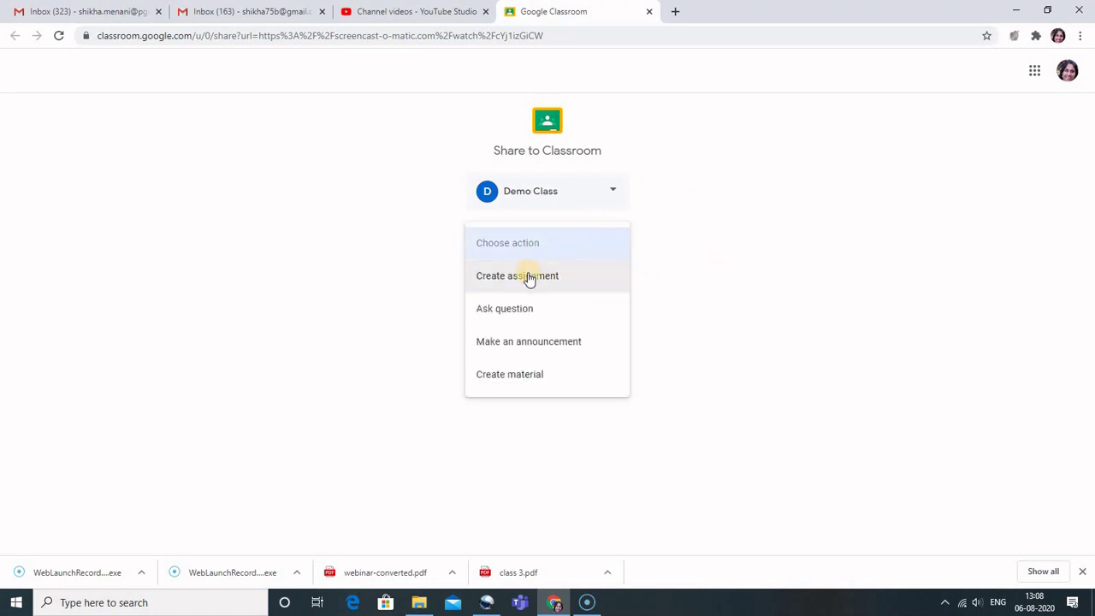
click(531, 345)
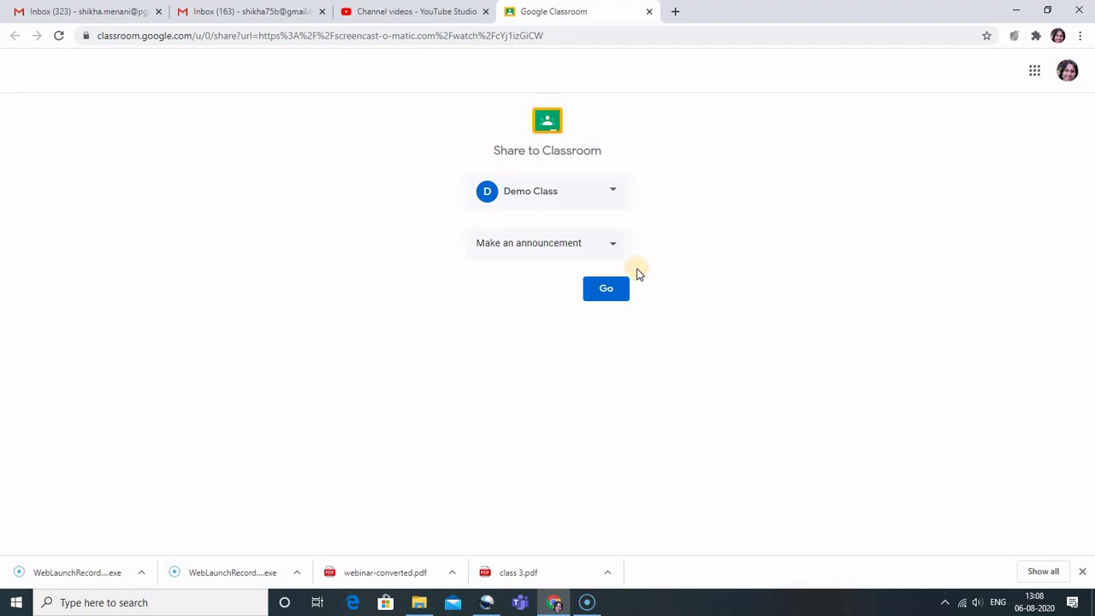
Proceed to the Classroom announcement and write "Watch this video" as its message
click(608, 297)
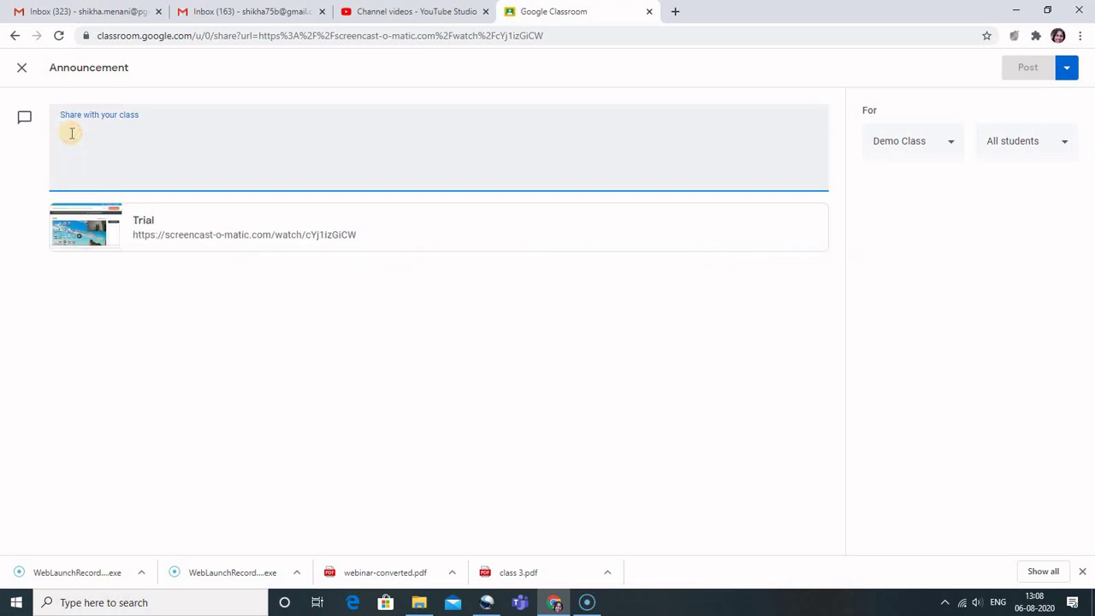
text(Watchthis)
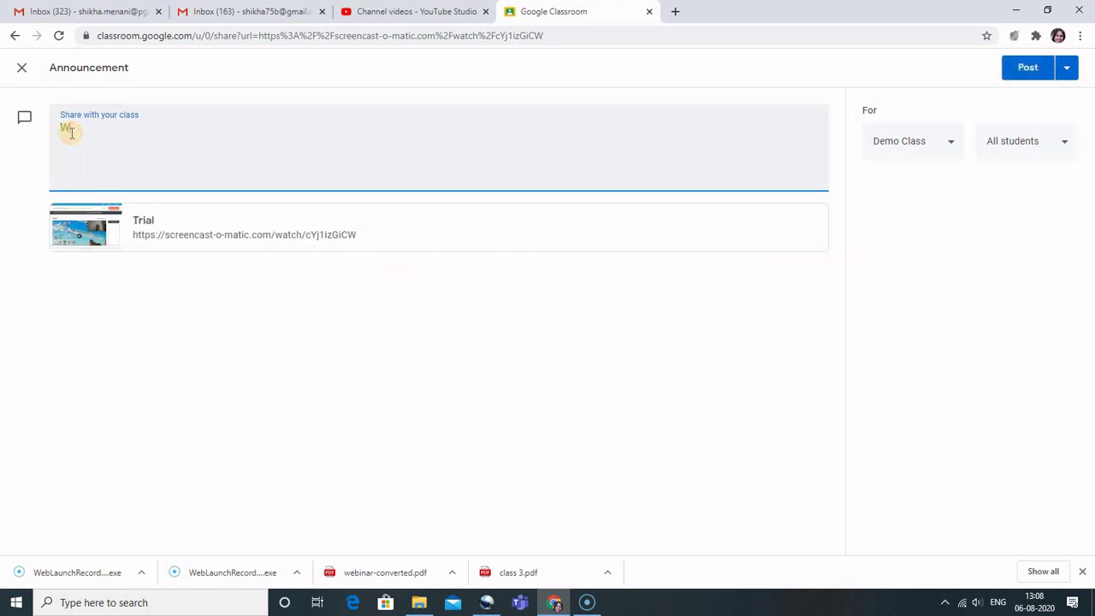
text(video)
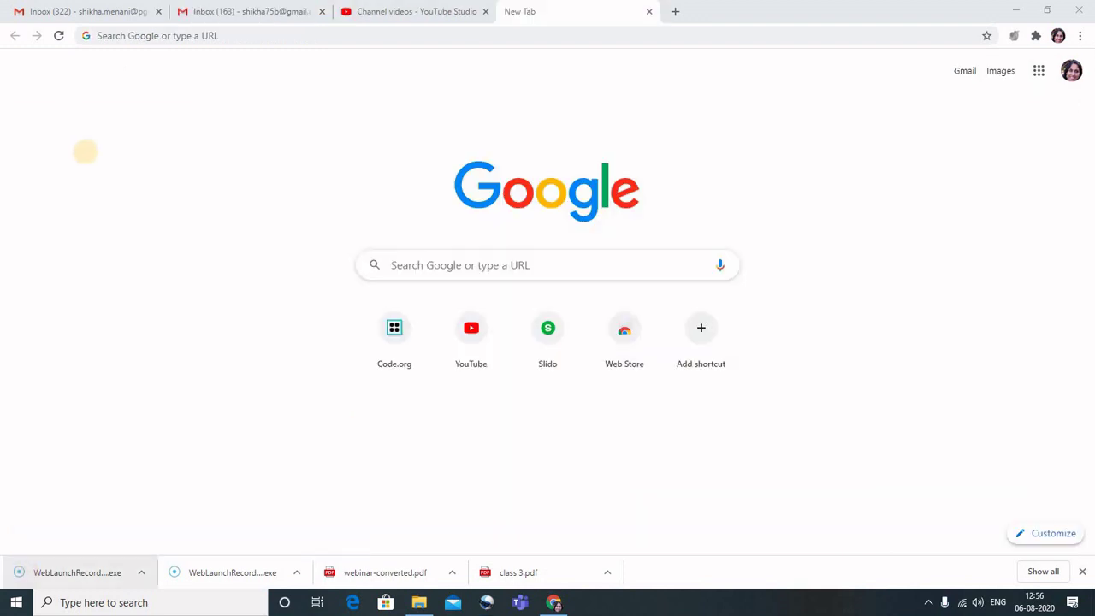
Search Google for "screencastomatic", open the Screencast-O-Matic website, view the account options and open My Videos
click(214, 36)
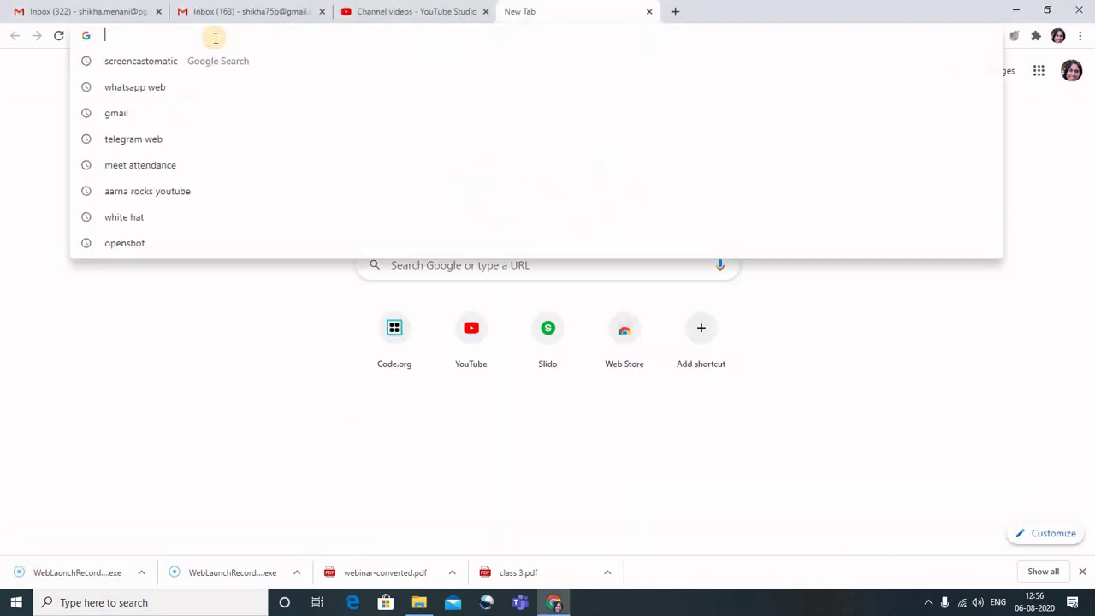
click(163, 65)
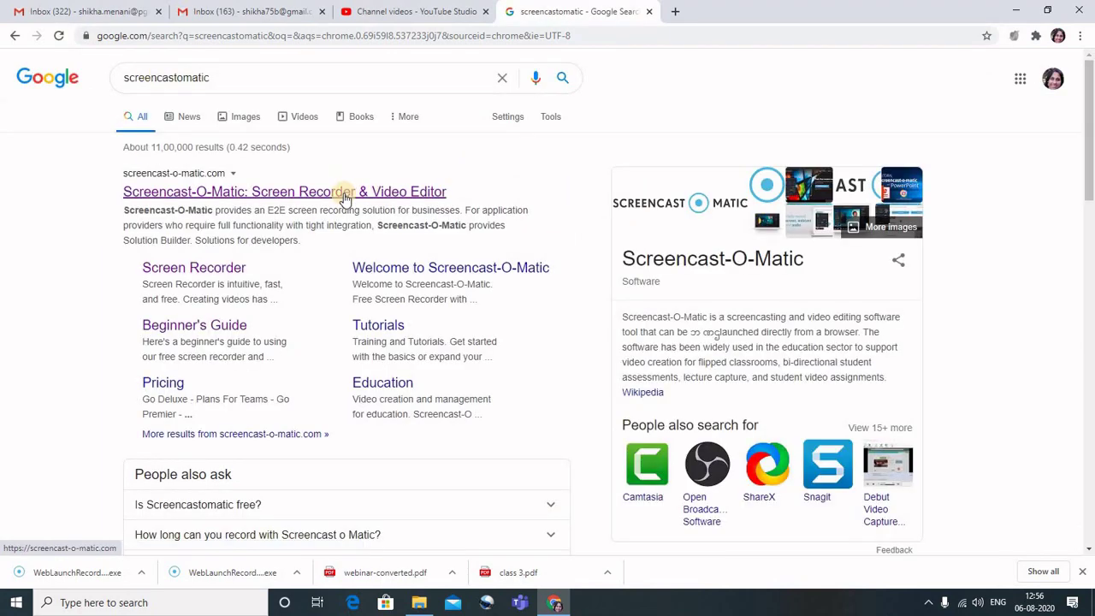
click(344, 194)
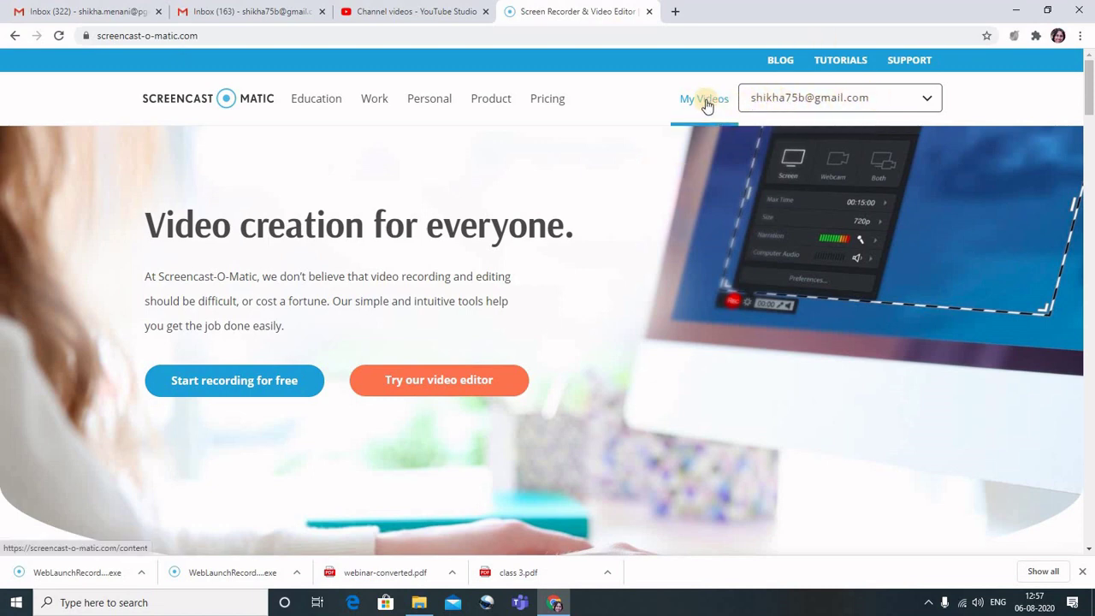
click(927, 100)
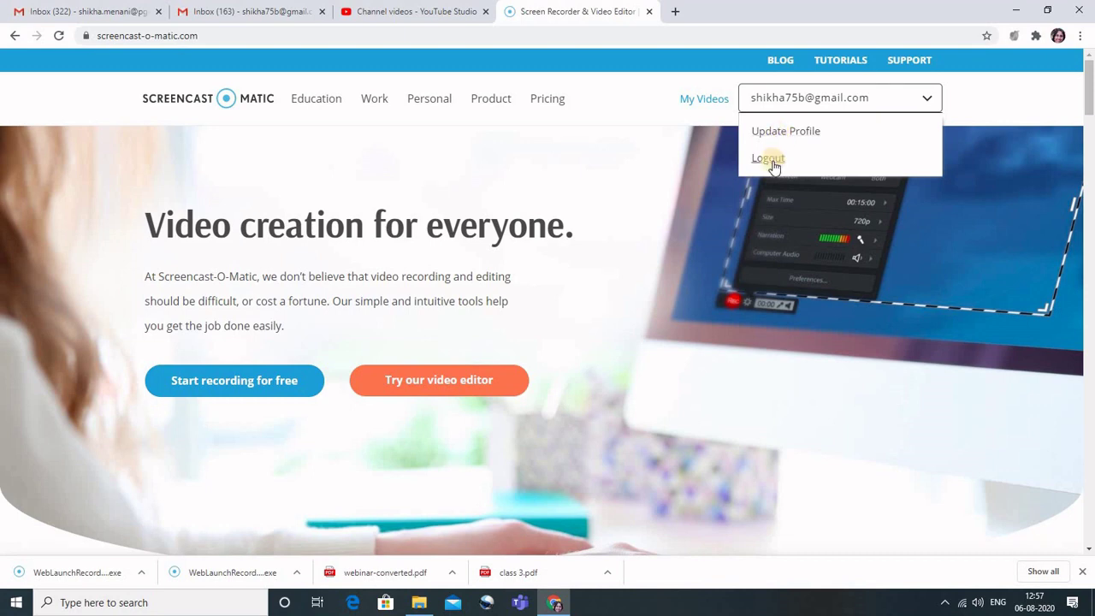
click(706, 105)
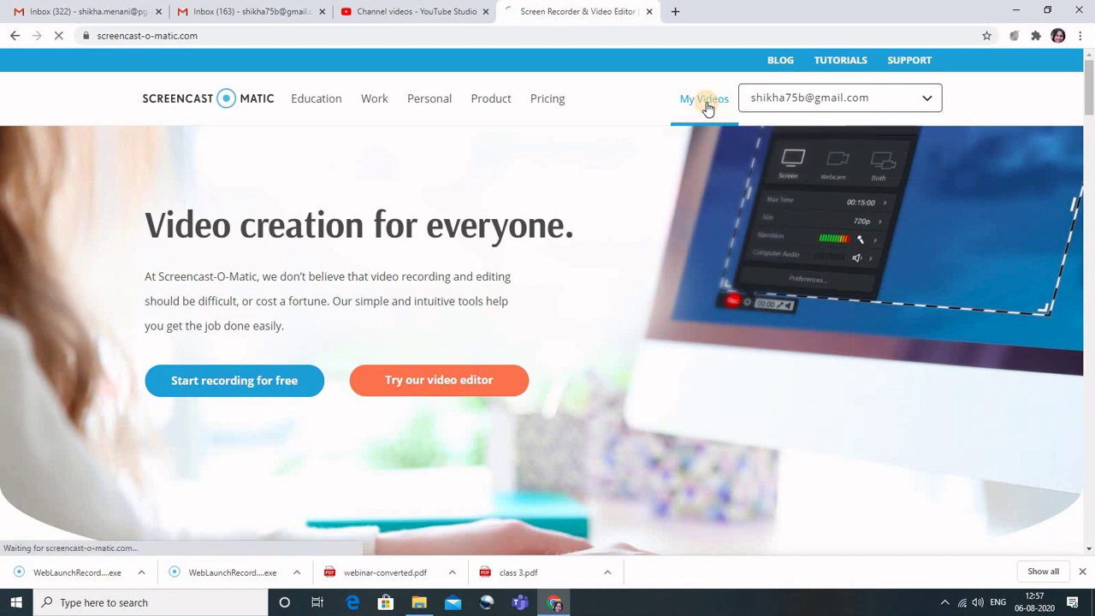